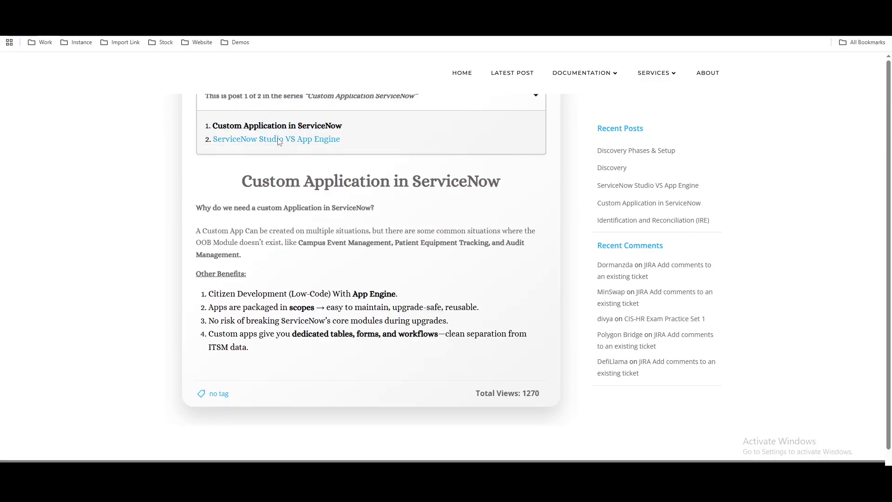
Open the ServiceNow Studio VS App Engine post in the series and highlight App Engine in its heading.
{"action": "left_click", "coordinate": [280, 139]}
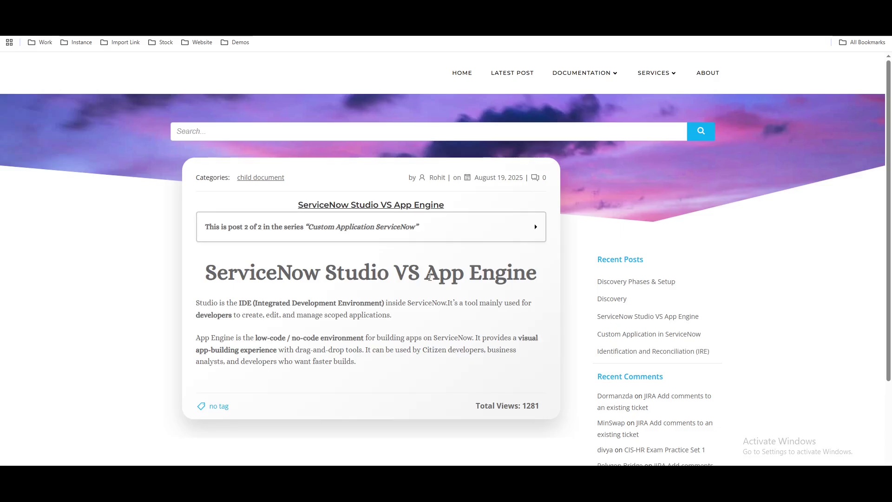
{"action": "left_click_drag", "start_coordinate": [425, 274], "coordinate": [537, 280]}
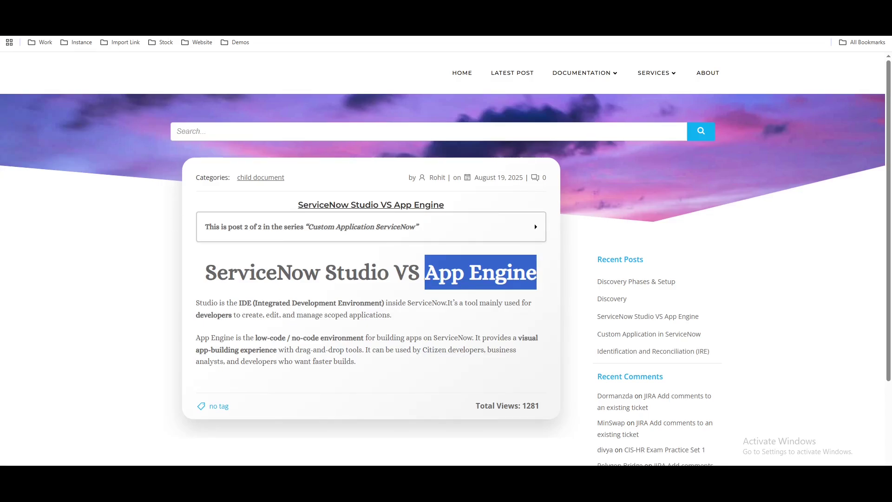
Switch to the ServiceNow instance and look through the list of available application scopes.
{"action": "key", "text": "ctrl+Tab"}
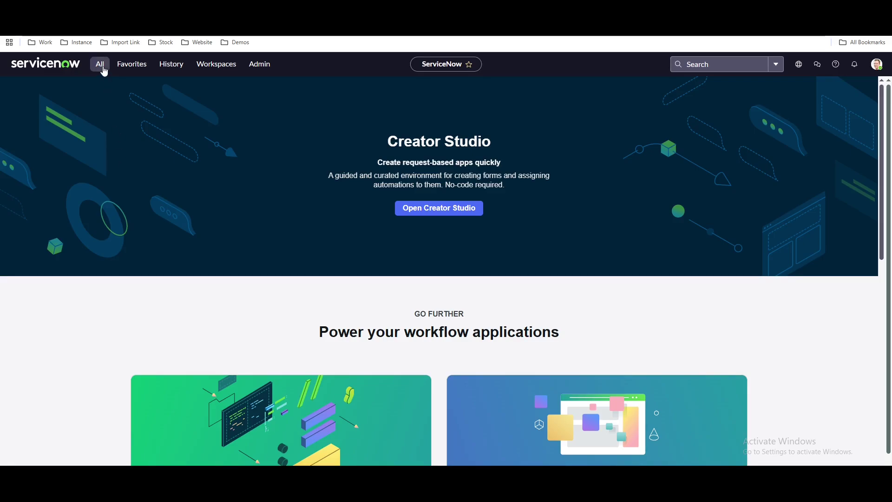
{"action": "left_click", "coordinate": [798, 68]}
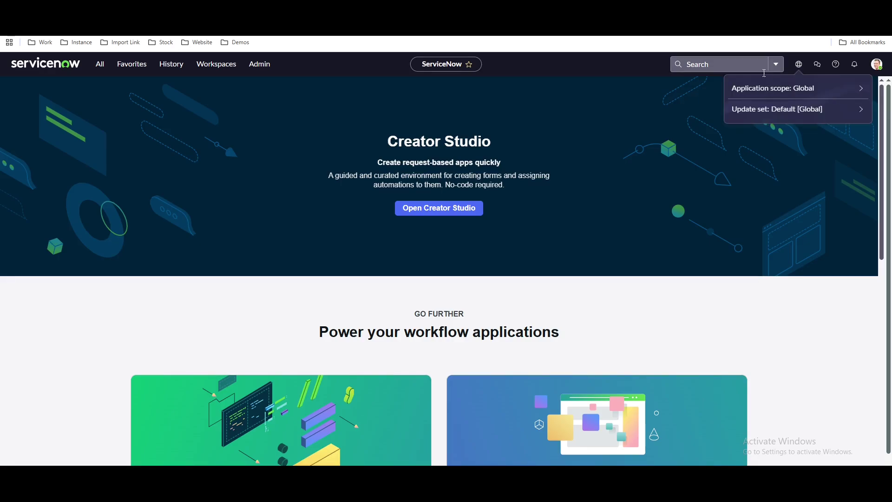
{"action": "left_click", "coordinate": [809, 89]}
{"action": "scroll", "coordinate": [840, 171], "scroll_direction": "down", "scroll_amount": 12}
{"action": "scroll", "coordinate": [840, 172], "scroll_direction": "down", "scroll_amount": 3}
{"action": "left_click_drag", "start_coordinate": [865, 187], "coordinate": [853, 134]}
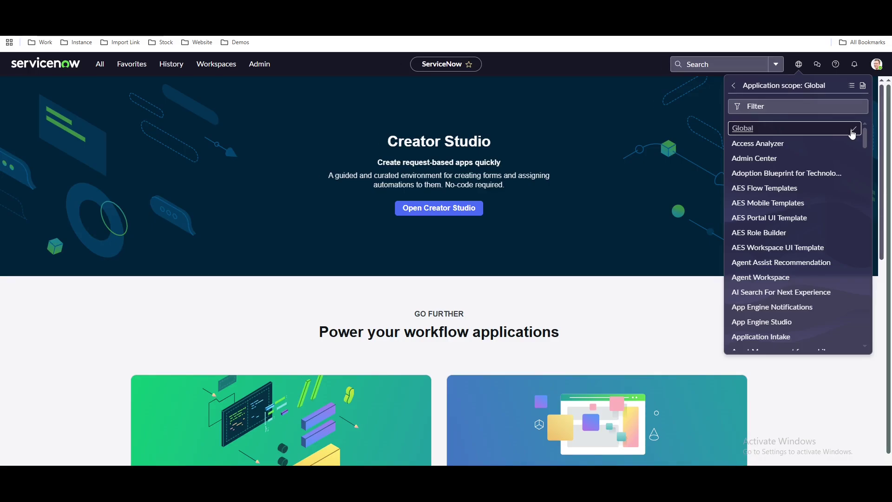
{"action": "left_click", "coordinate": [618, 123]}
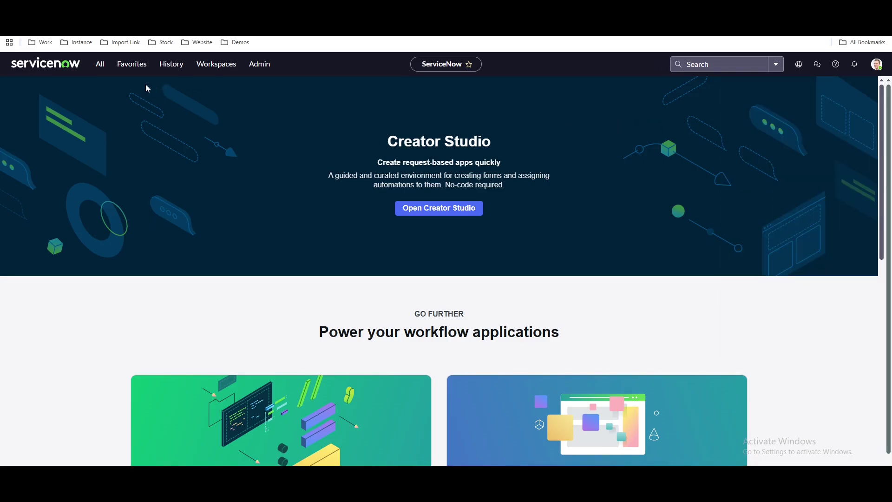
Pin the full navigator, filter it for "app e", and open App Engine Studio, dismissing its welcome message.
{"action": "left_click", "coordinate": [103, 68]}
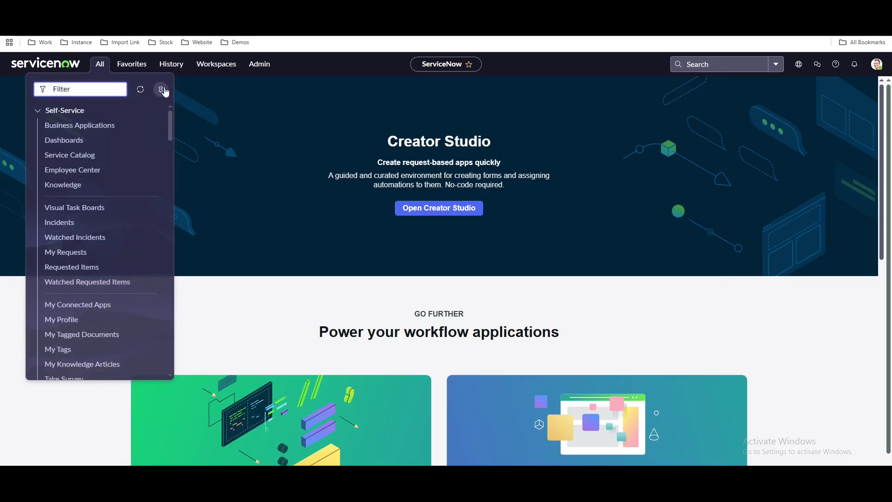
{"action": "left_click", "coordinate": [161, 89]}
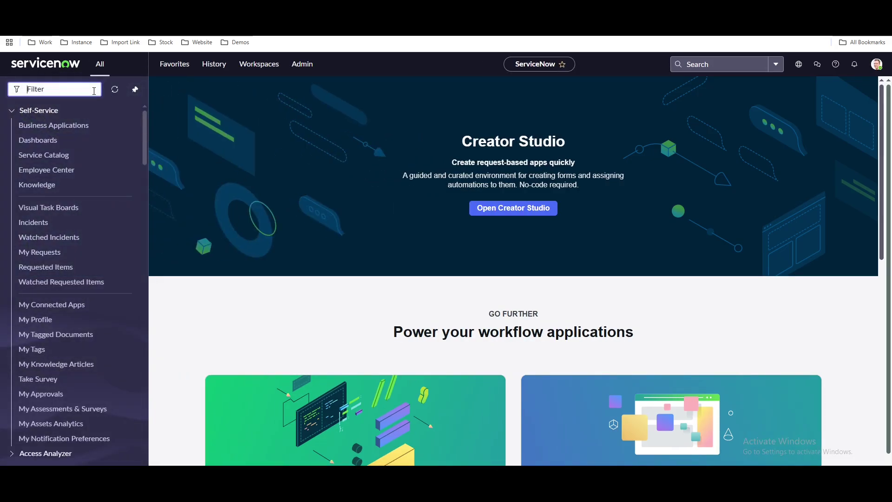
{"action": "type", "text": "app e"}
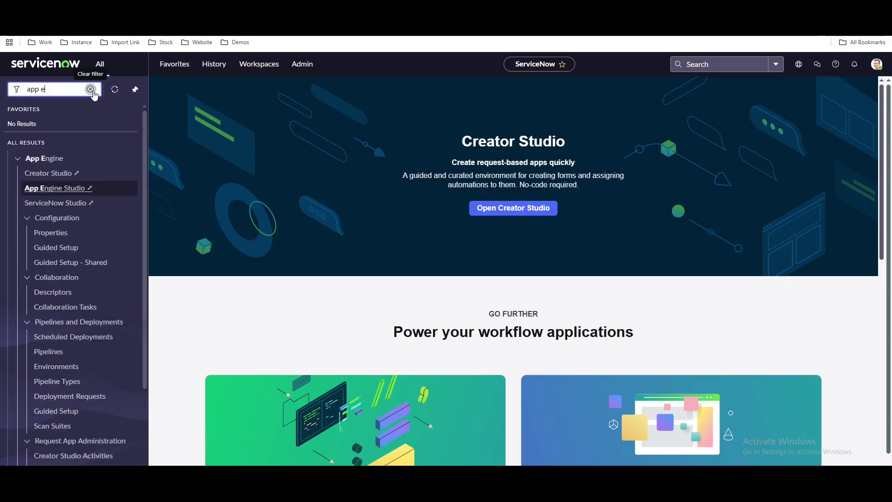
{"action": "left_click", "coordinate": [65, 188]}
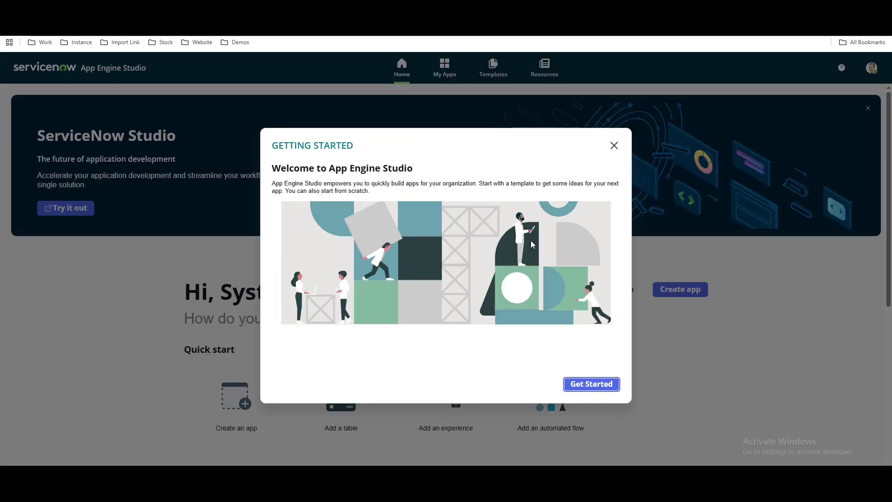
{"action": "left_click", "coordinate": [615, 145]}
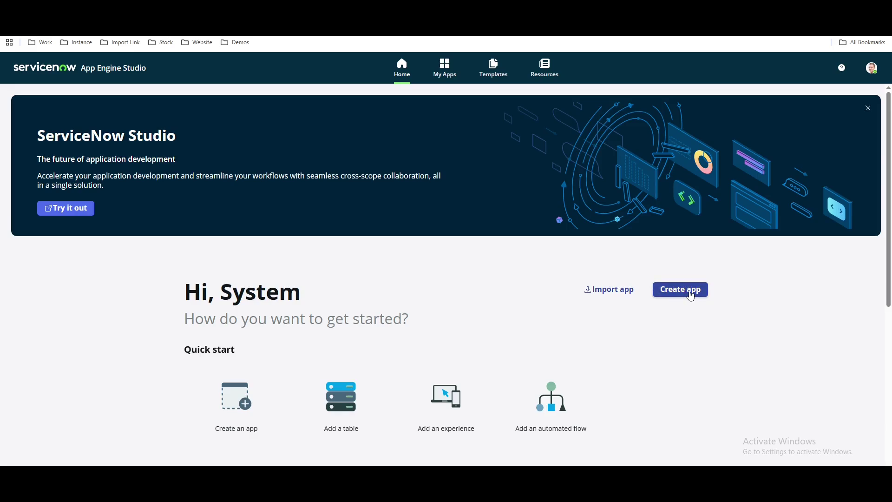
Look through App Engine Studio's My Apps, Templates and Resources pages and return to Home.
{"action": "left_click", "coordinate": [449, 68]}
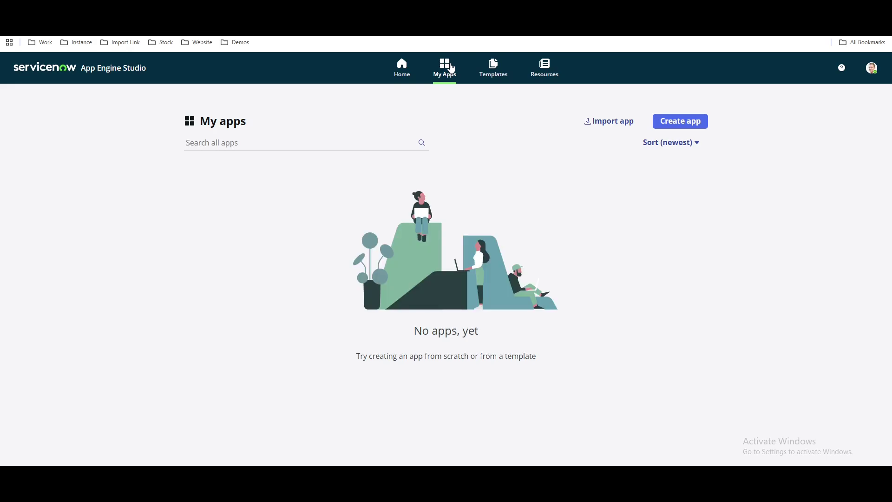
{"action": "left_click", "coordinate": [493, 65]}
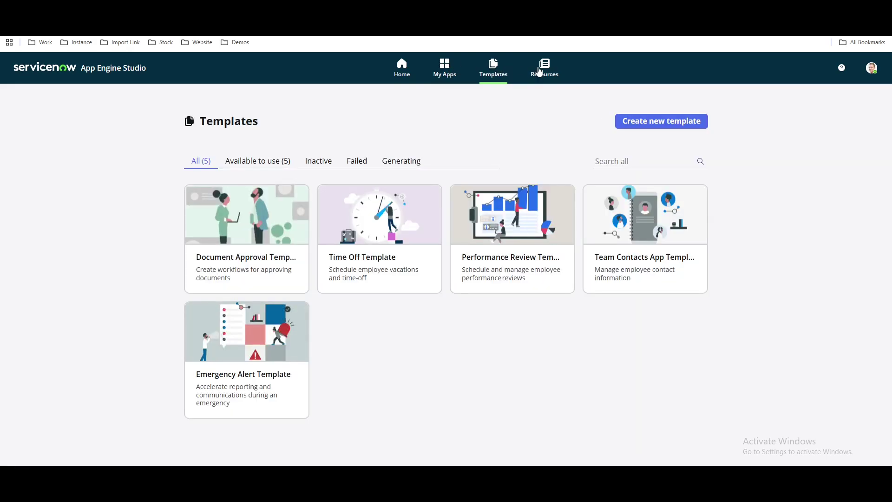
{"action": "left_click", "coordinate": [539, 71]}
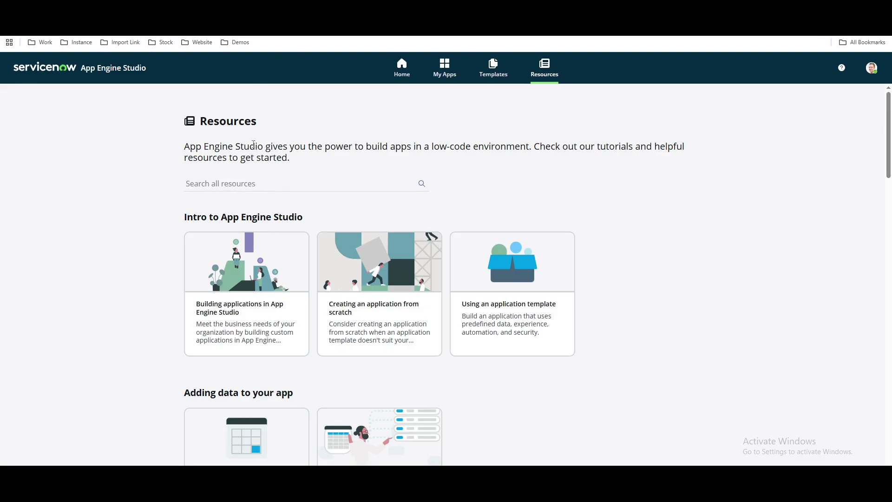
{"action": "left_click", "coordinate": [407, 72]}
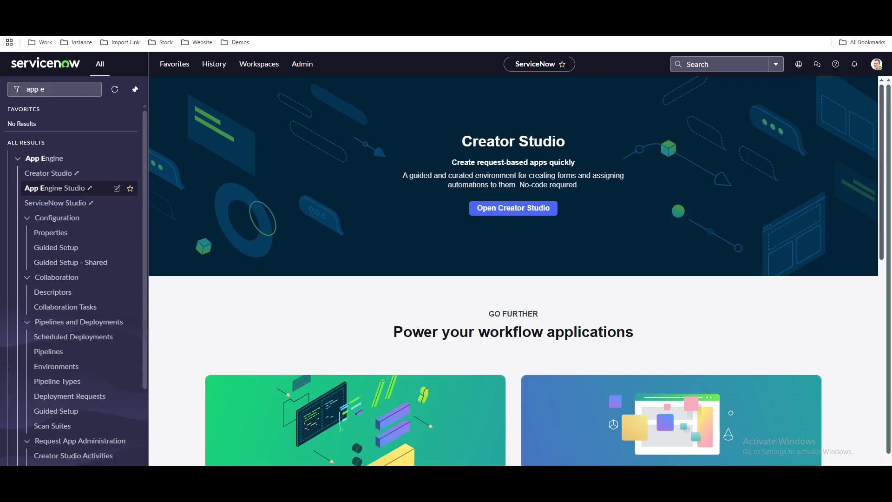
Switch to the ServiceNow instance and open ServiceNow Studio from the App Engine navigator entries.
{"action": "left_click", "coordinate": [8, 91]}
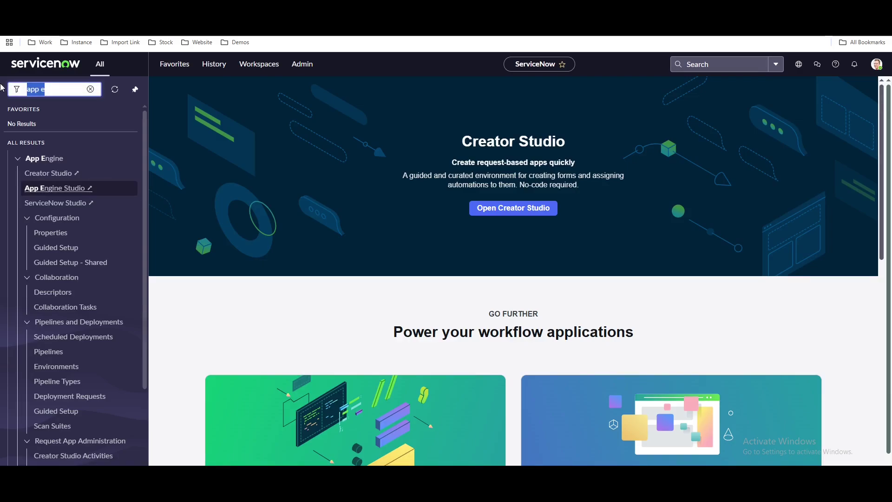
{"action": "left_click", "coordinate": [65, 207]}
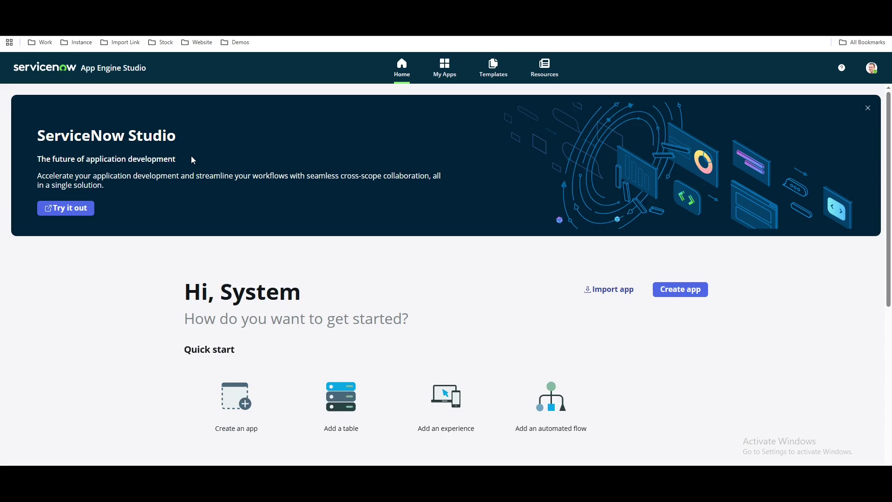
Start a new app in App Engine Studio and copy "Campus Event Management" from the Custom Application in ServiceNow article.
{"action": "left_click", "coordinate": [688, 297]}
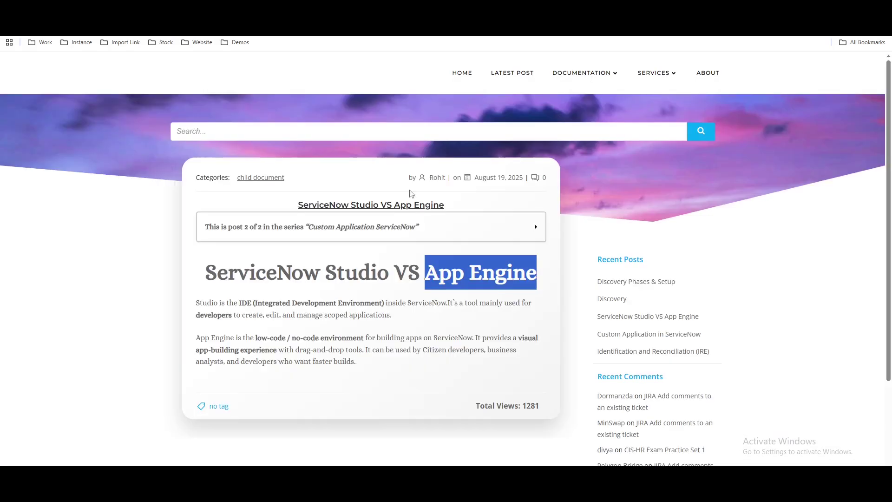
{"action": "left_click", "coordinate": [376, 228]}
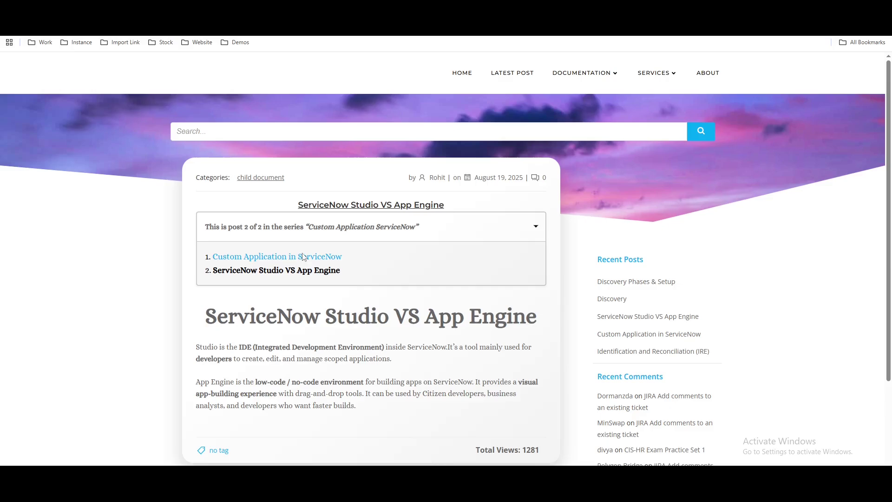
{"action": "left_click", "coordinate": [303, 257]}
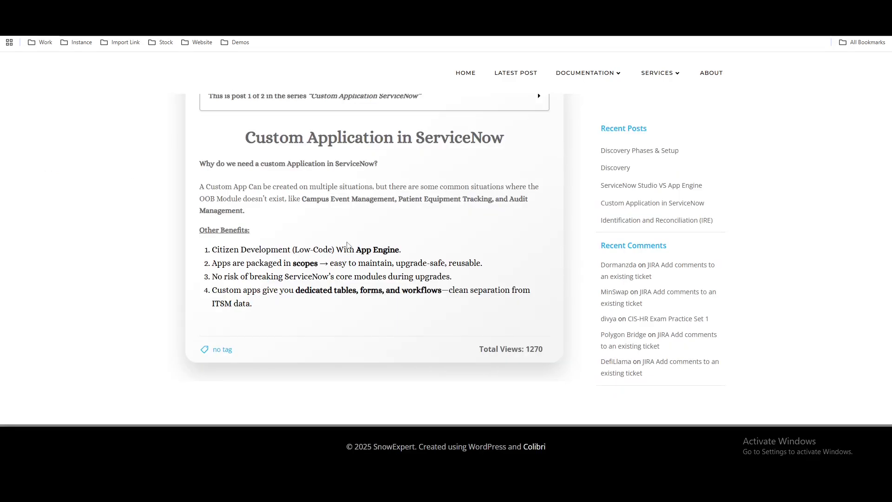
{"action": "left_click_drag", "start_coordinate": [395, 198], "coordinate": [302, 199]}
{"action": "key", "text": "ctrl+c"}
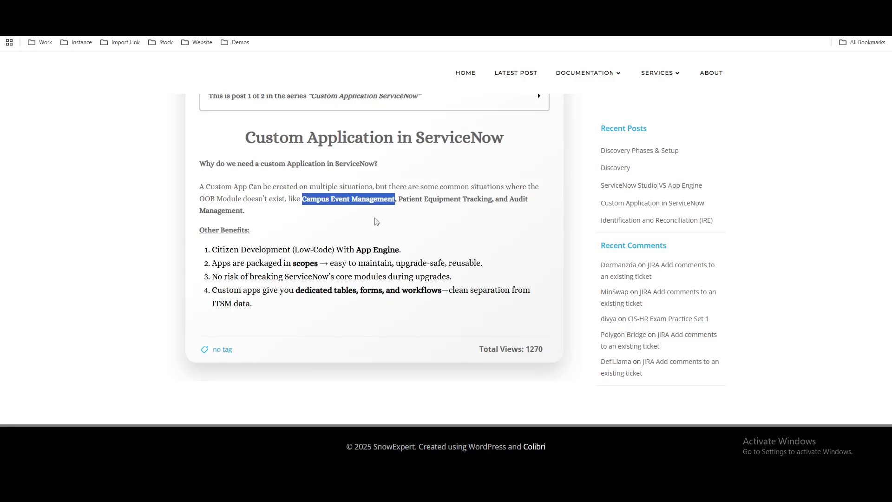
Return to App Engine Studio, name the new app Campus Event Management without a description, and continue to its roles.
{"action": "key", "text": "ctrl+Tab"}
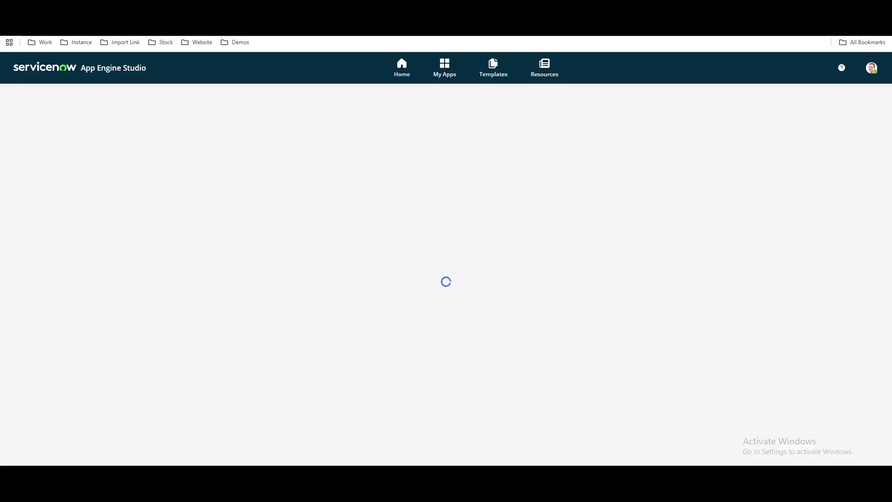
{"action": "left_click", "coordinate": [365, 272]}
{"action": "key", "text": "ctrl+v"}
{"action": "left_click", "coordinate": [384, 352]}
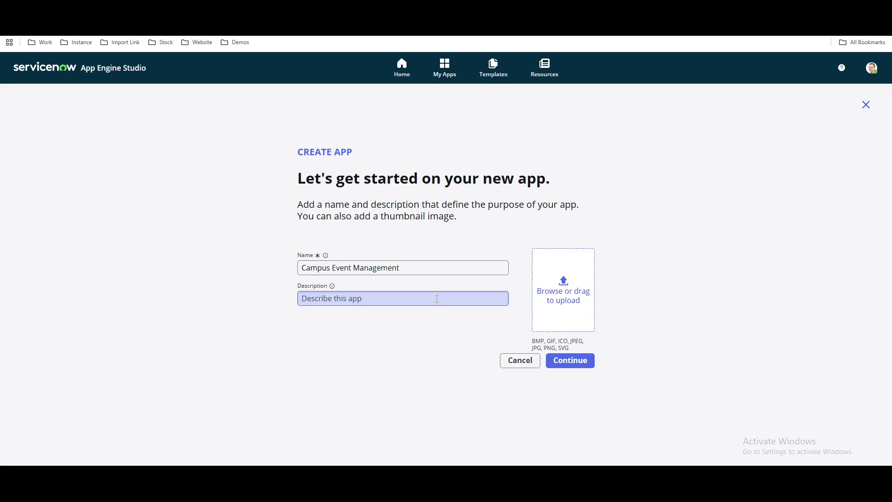
{"action": "left_click", "coordinate": [578, 361]}
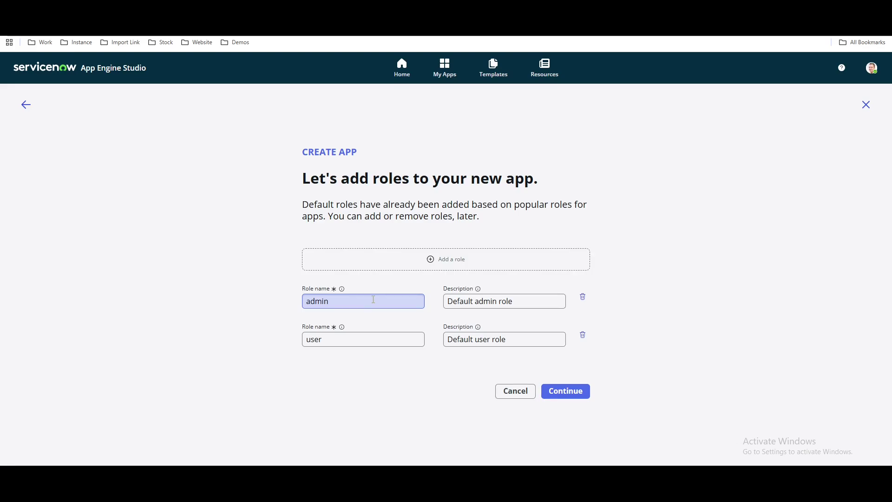
Accept the default admin and user roles for the app and go to its dashboard.
{"action": "left_click_drag", "start_coordinate": [373, 300], "coordinate": [301, 298]}
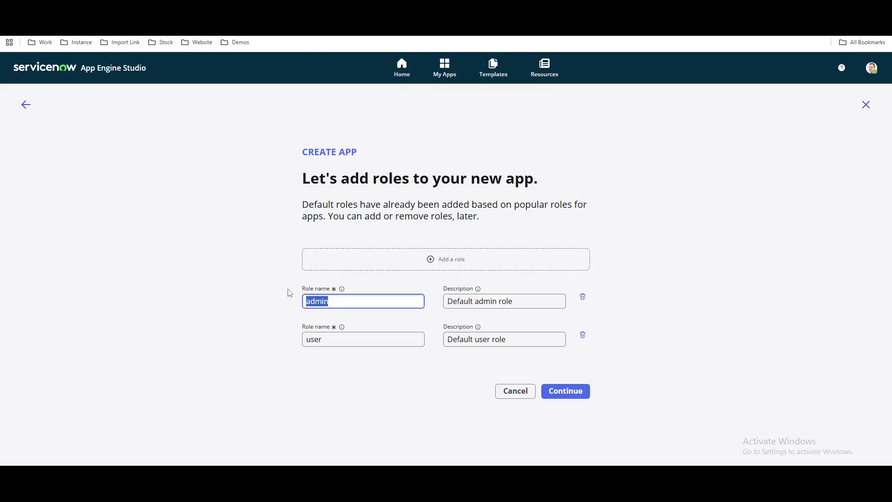
{"action": "left_click_drag", "start_coordinate": [349, 343], "coordinate": [273, 340]}
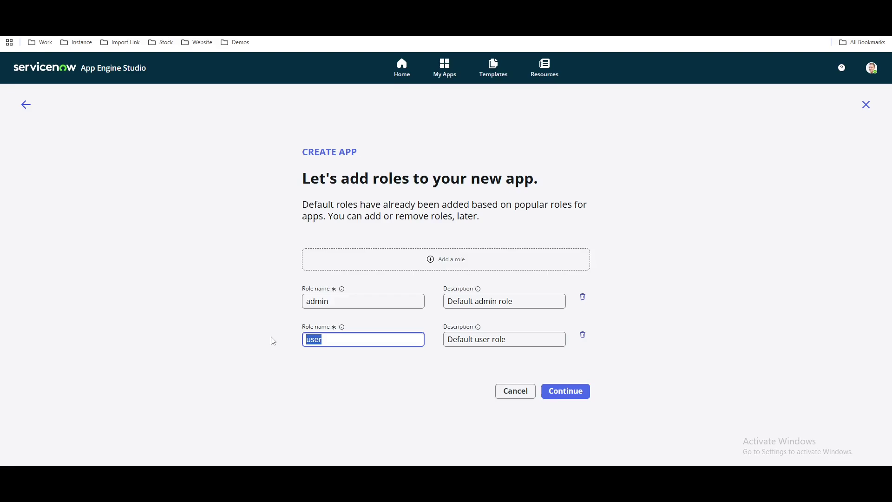
{"action": "left_click", "coordinate": [571, 392]}
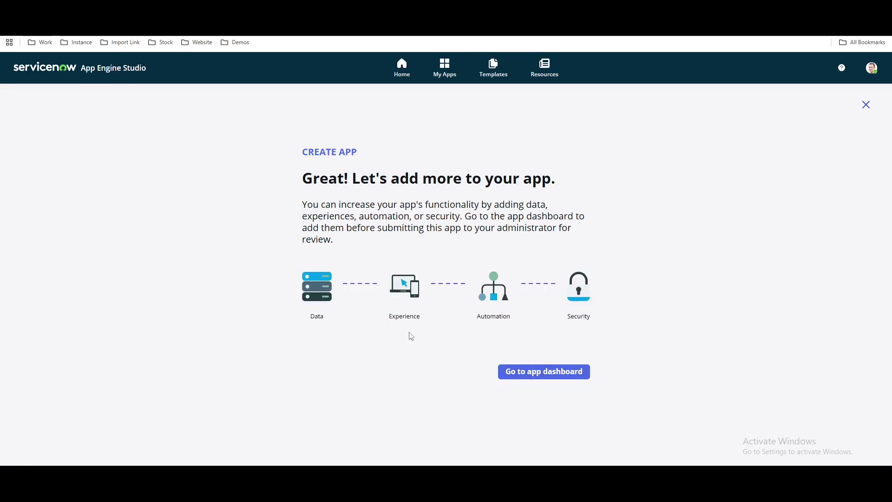
{"action": "left_click", "coordinate": [538, 376]}
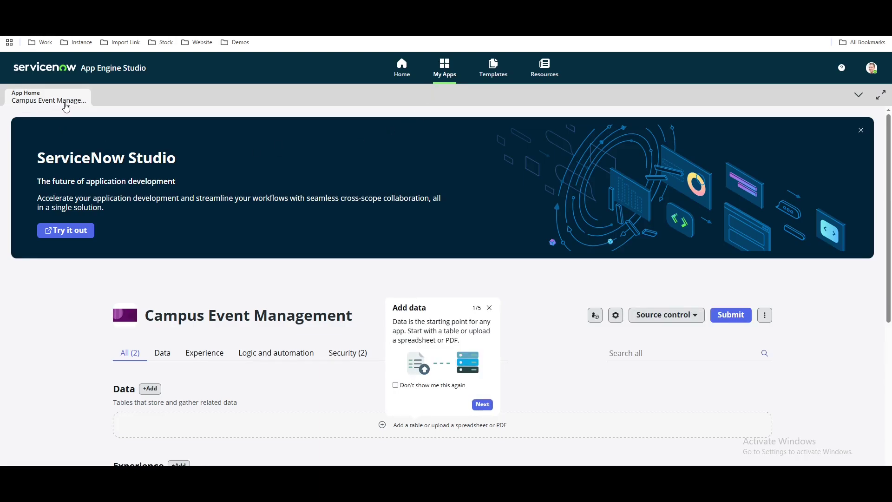
Dismiss the Add data guide and examine the Campus Event Management app's security roles and overview sections.
{"action": "left_click", "coordinate": [490, 308]}
{"action": "scroll", "coordinate": [474, 313], "scroll_direction": "down", "scroll_amount": 3}
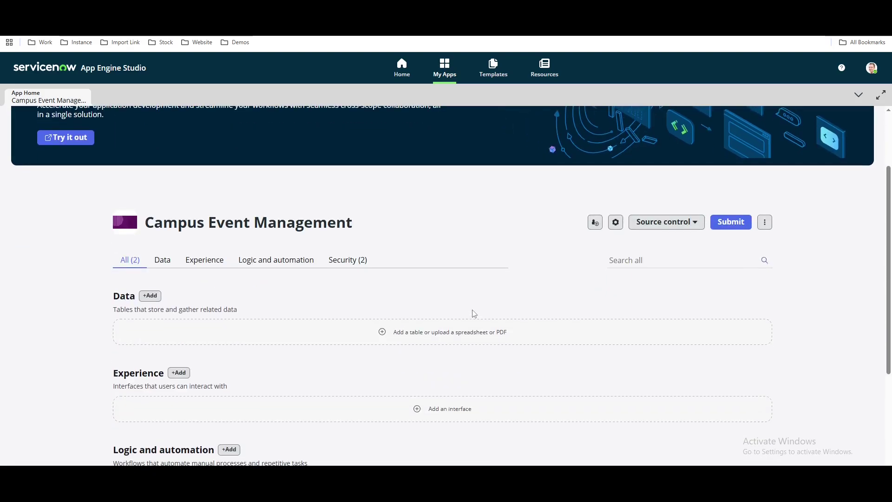
{"action": "left_click", "coordinate": [346, 214]}
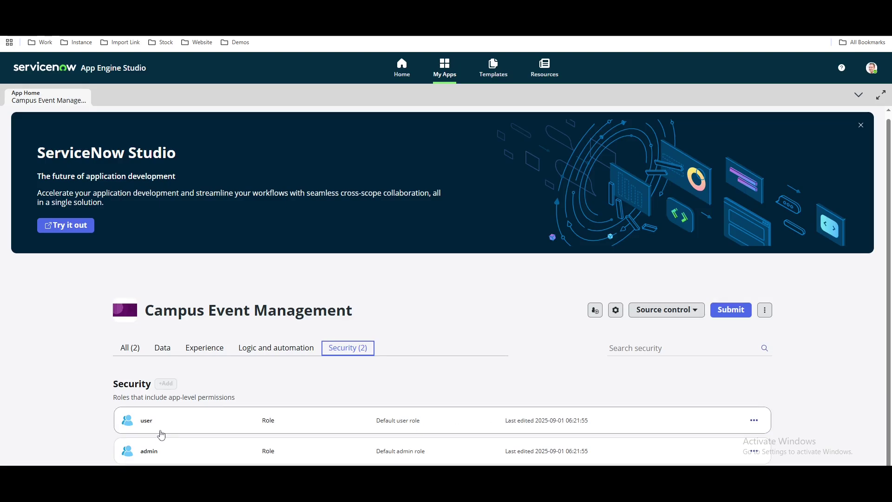
{"action": "left_click", "coordinate": [136, 349]}
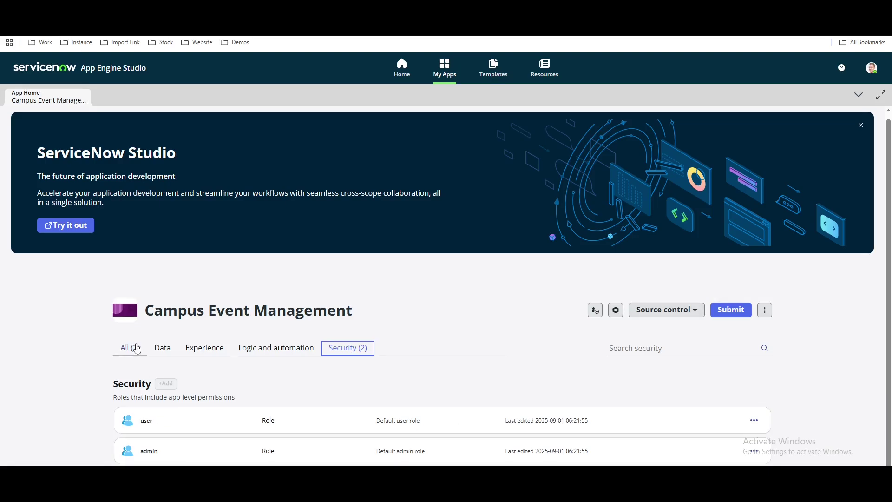
{"action": "scroll", "coordinate": [411, 305], "scroll_direction": "down", "scroll_amount": 2}
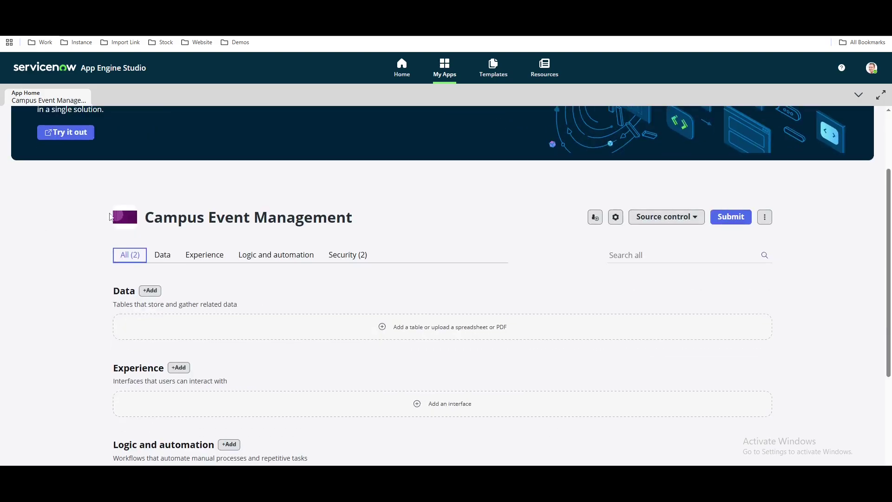
{"action": "left_click_drag", "start_coordinate": [147, 217], "coordinate": [382, 219]}
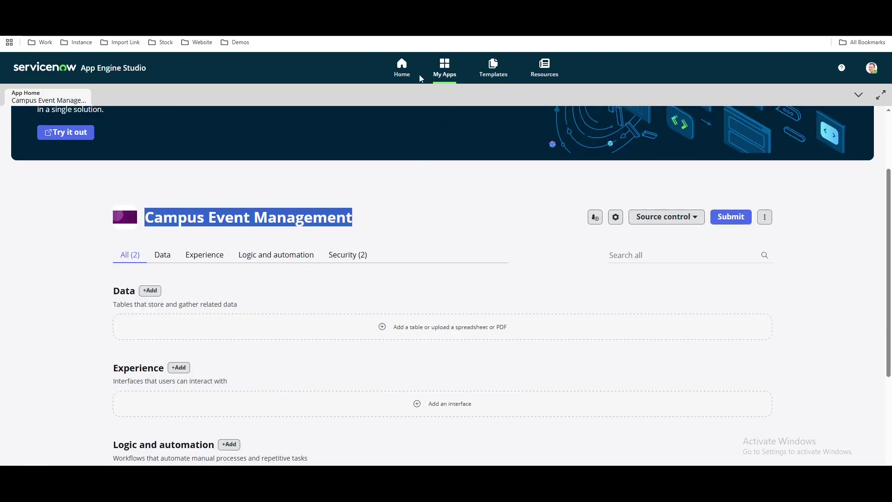
Open My Apps, switch to the ServiceNow instance, and check the current application scope and update set.
{"action": "left_click", "coordinate": [446, 79]}
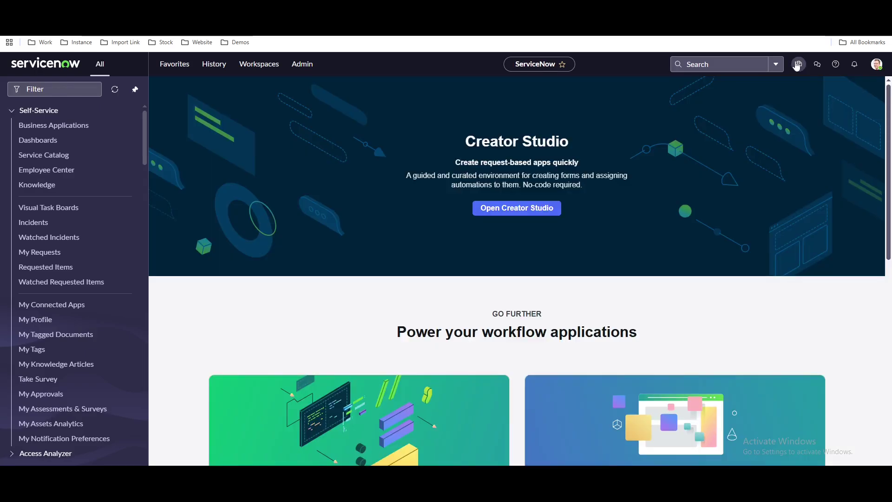
{"action": "left_click", "coordinate": [798, 65]}
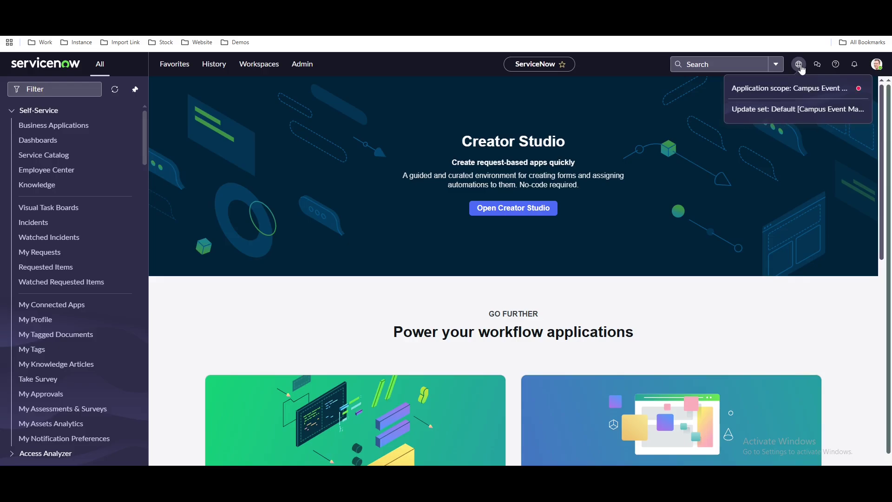
Browse the list of available application scopes and recheck the current Campus Event Management scope.
{"action": "left_click", "coordinate": [832, 91]}
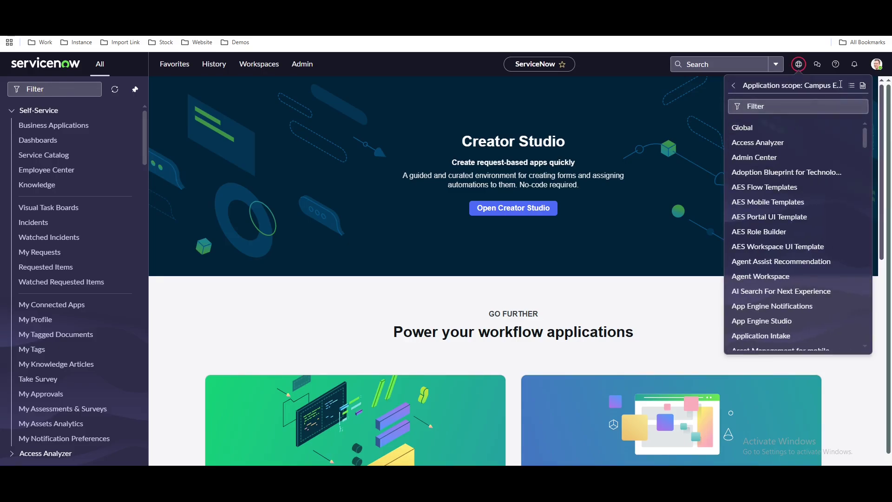
{"action": "left_click", "coordinate": [828, 106]}
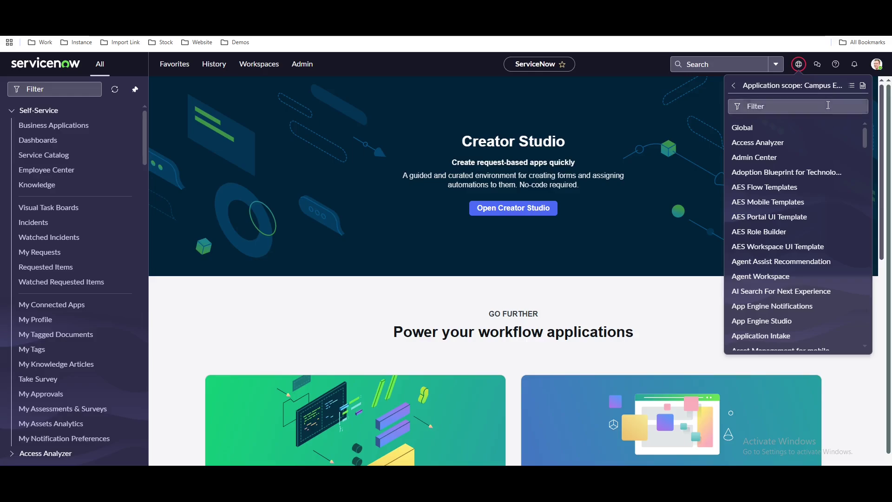
{"action": "left_click", "coordinate": [799, 64]}
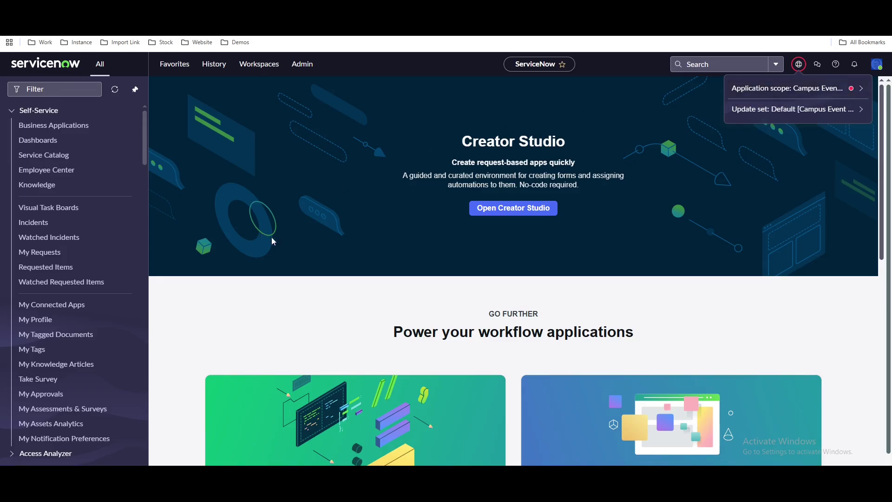
{"action": "left_click", "coordinate": [839, 89]}
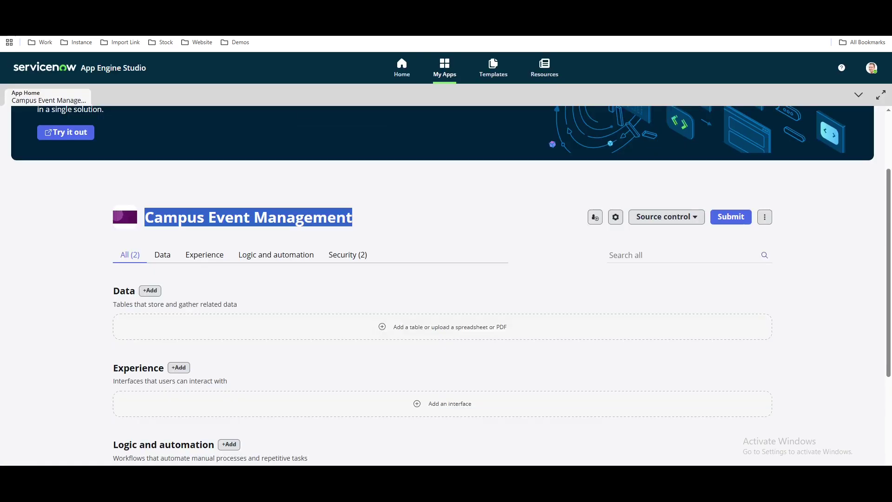
In App Engine Studio, start adding data to Campus Event Management as a blank table with a new structure.
{"action": "left_click", "coordinate": [459, 198]}
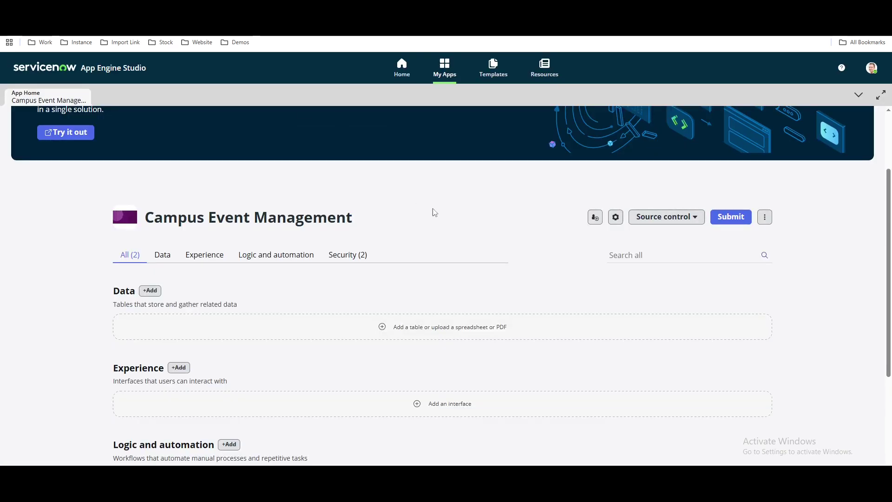
{"action": "scroll", "coordinate": [458, 223], "scroll_direction": "down", "scroll_amount": 1}
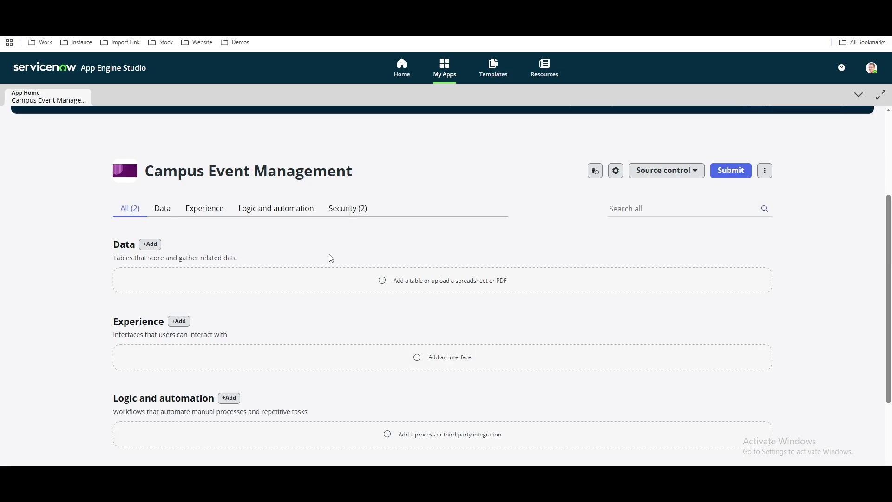
{"action": "left_click_drag", "start_coordinate": [112, 245], "coordinate": [132, 245]}
{"action": "left_click", "coordinate": [428, 285]}
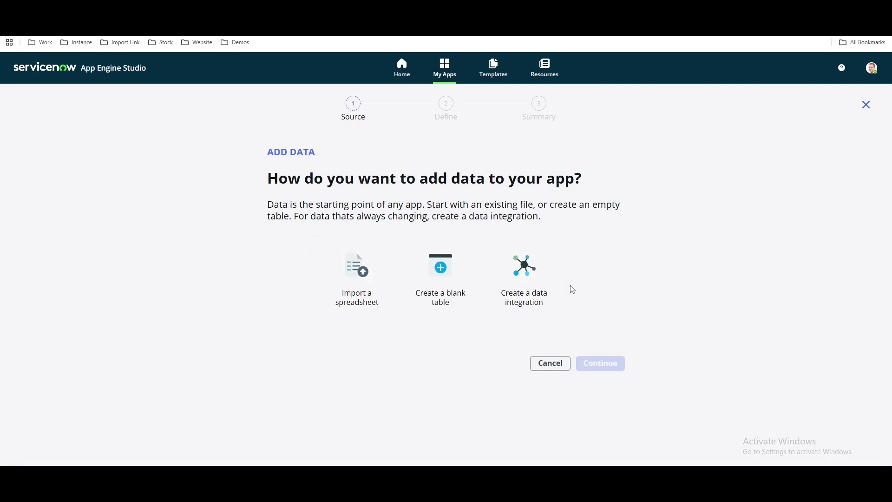
{"action": "left_click", "coordinate": [452, 285]}
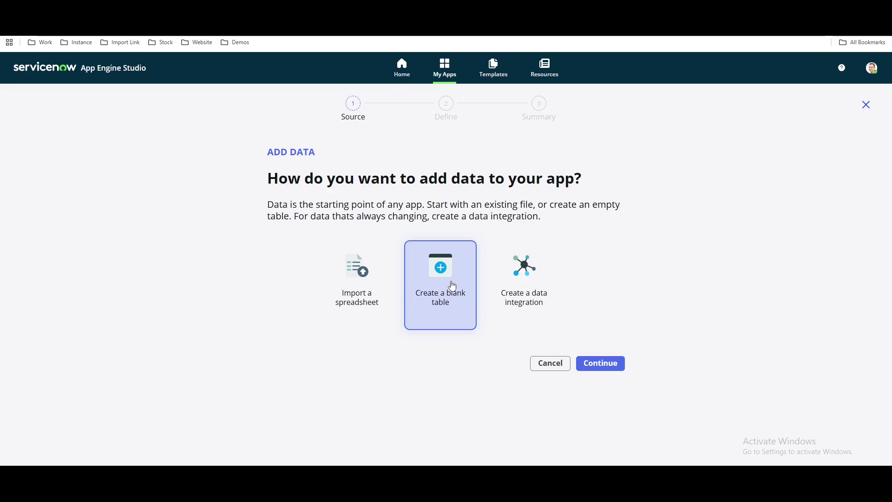
{"action": "left_click", "coordinate": [610, 365]}
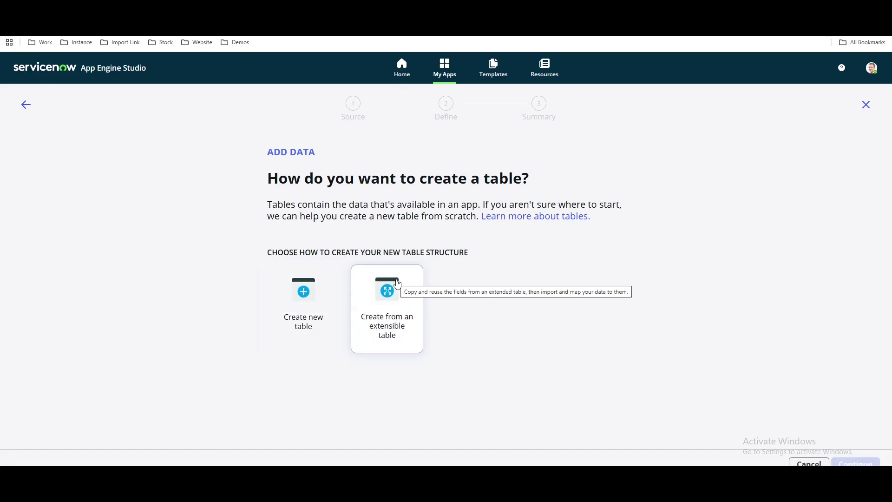
{"action": "left_click", "coordinate": [302, 310]}
{"action": "left_click", "coordinate": [863, 461]}
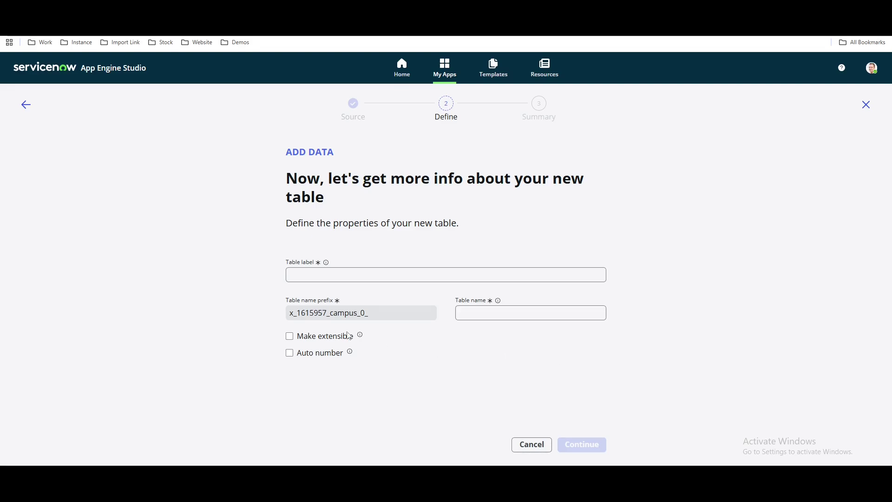
Label the new table User Info with the table name user_info, and check its name prefix.
{"action": "left_click_drag", "start_coordinate": [290, 313], "coordinate": [357, 313]}
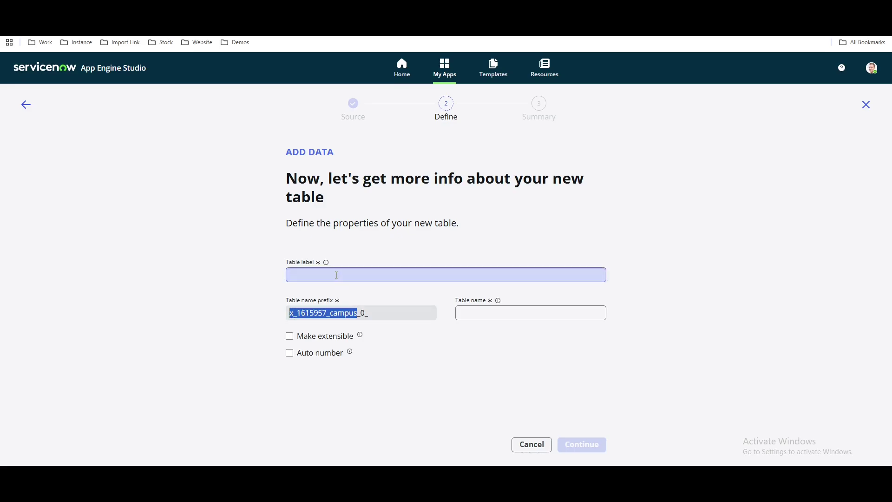
{"action": "left_click", "coordinate": [370, 314]}
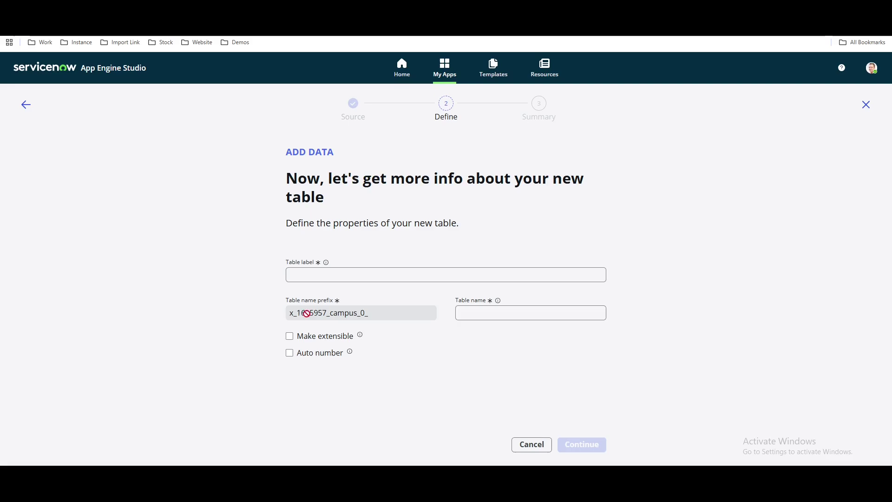
{"action": "left_click_drag", "start_coordinate": [297, 313], "coordinate": [364, 312]}
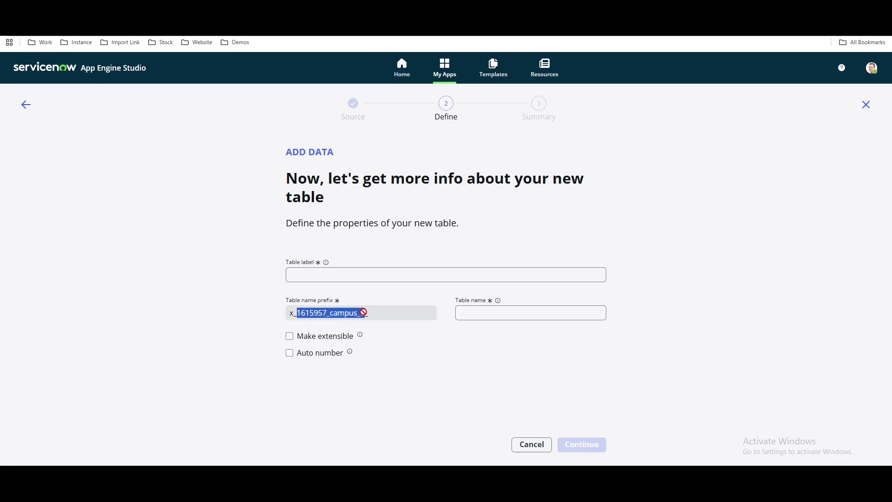
{"action": "left_click", "coordinate": [363, 274]}
{"action": "type", "text": "User OInfo"}
{"action": "left_click", "coordinate": [419, 254]}
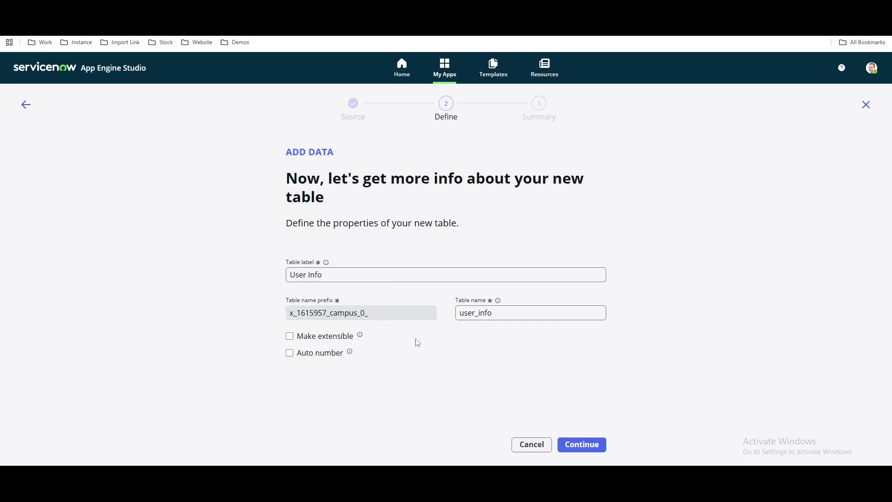
{"action": "left_click", "coordinate": [536, 317]}
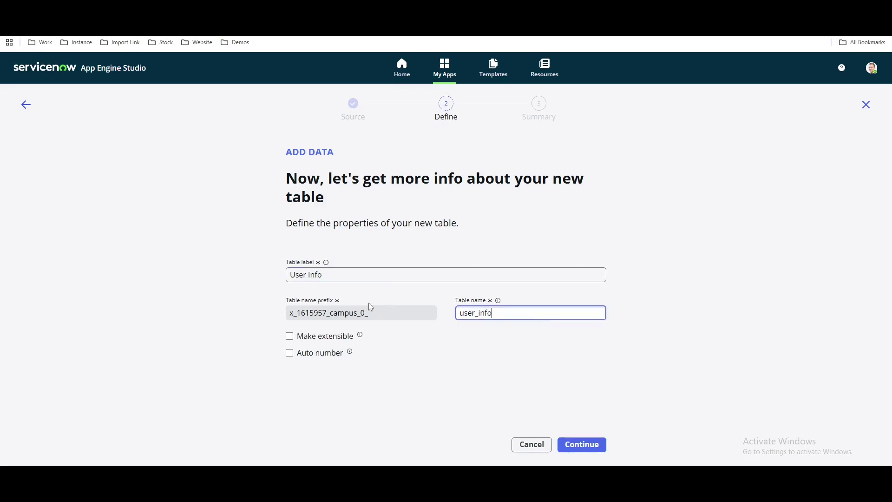
{"action": "left_click", "coordinate": [285, 315]}
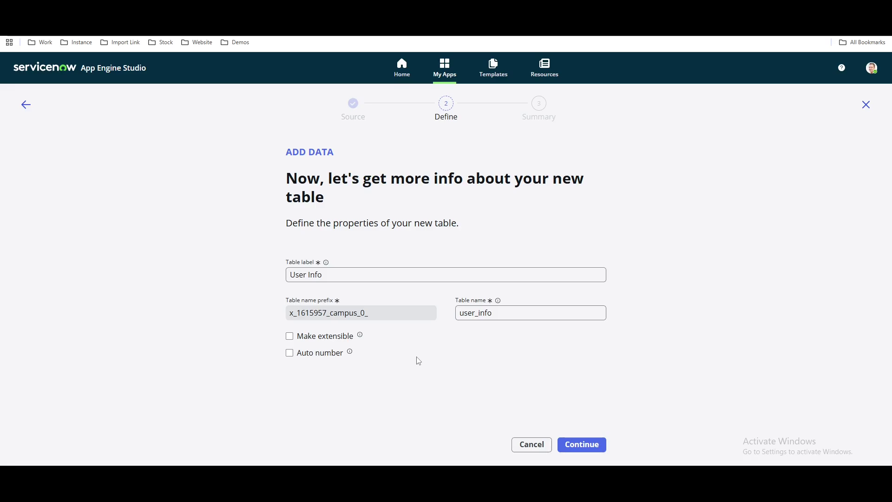
Enable auto numbering for the User Info table, set the number prefix to US, and continue to its permissions.
{"action": "left_click", "coordinate": [290, 354]}
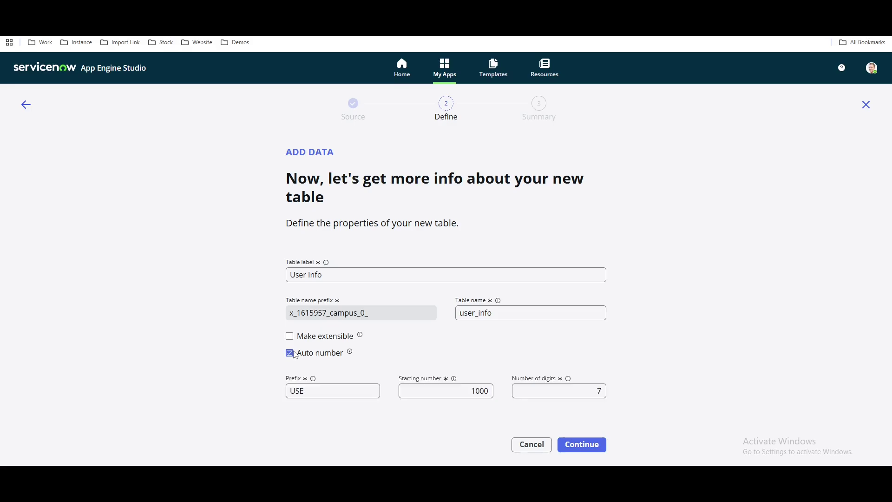
{"action": "left_click", "coordinate": [308, 390]}
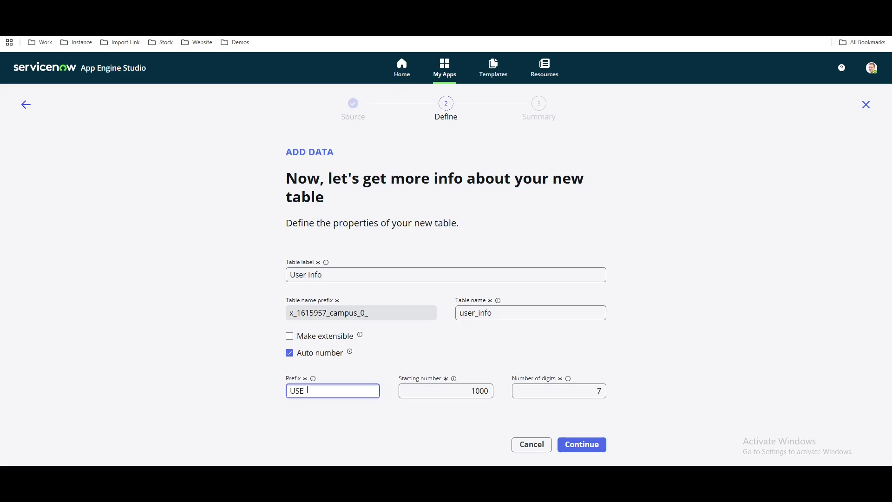
{"action": "key", "text": "BackSpace"}
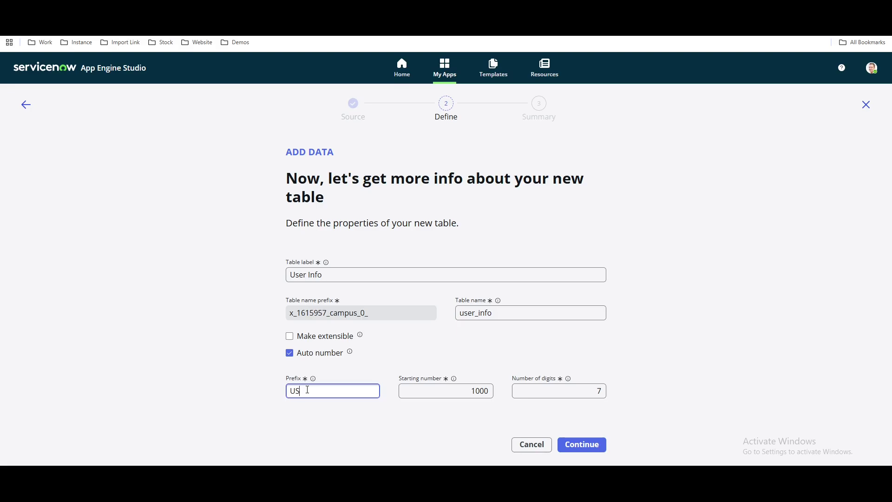
{"action": "left_click", "coordinate": [583, 447]}
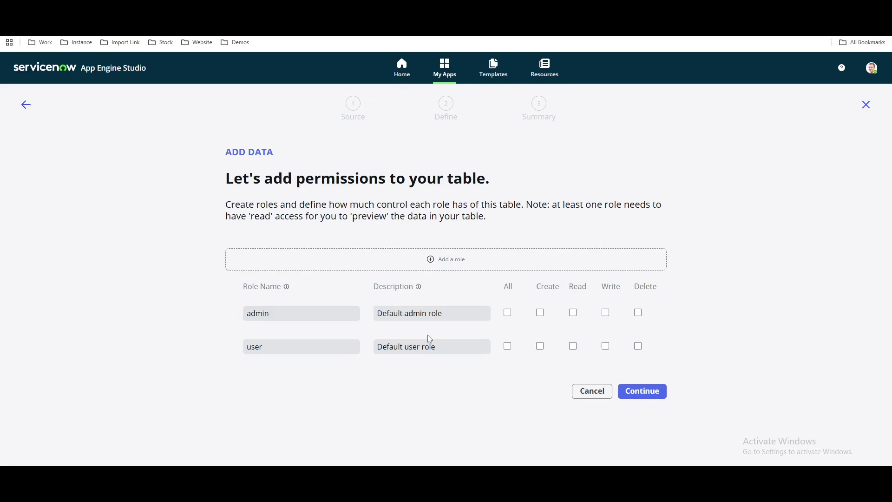
Grant the admin role all permissions and the user role create, read and write without delete, and create the table.
{"action": "left_click", "coordinate": [508, 313]}
{"action": "left_click", "coordinate": [508, 346]}
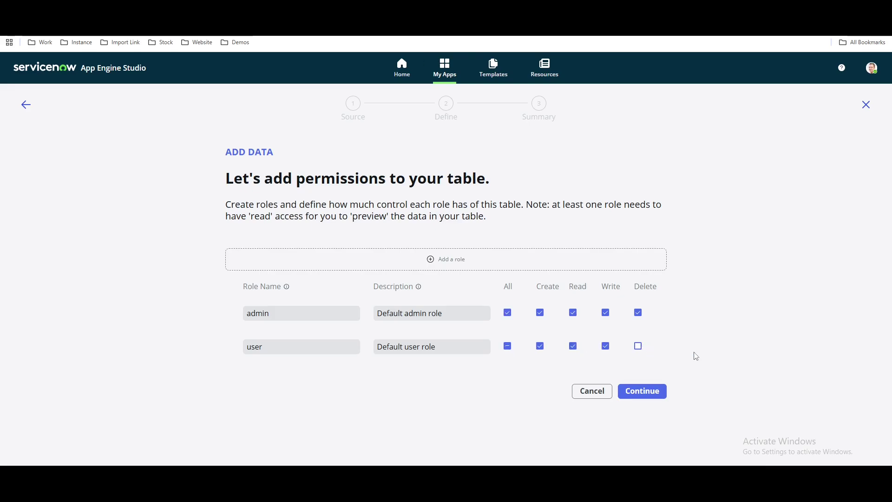
{"action": "left_click", "coordinate": [649, 395]}
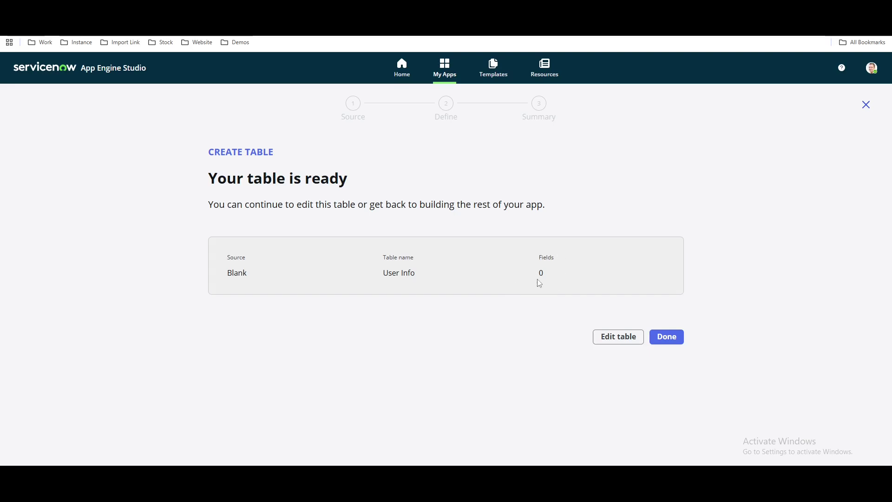
Open the User Info table for editing, go through the Table builder welcome tour, and dismiss the data view hint.
{"action": "left_click", "coordinate": [617, 339]}
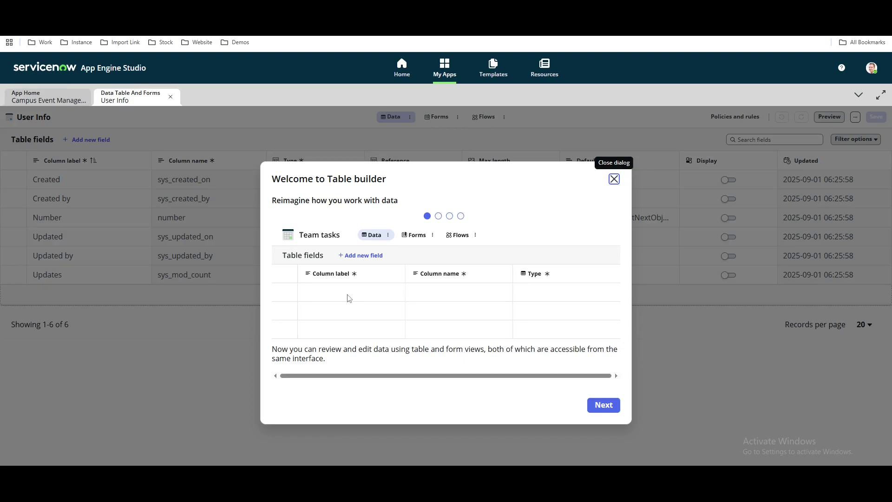
{"action": "left_click", "coordinate": [617, 409]}
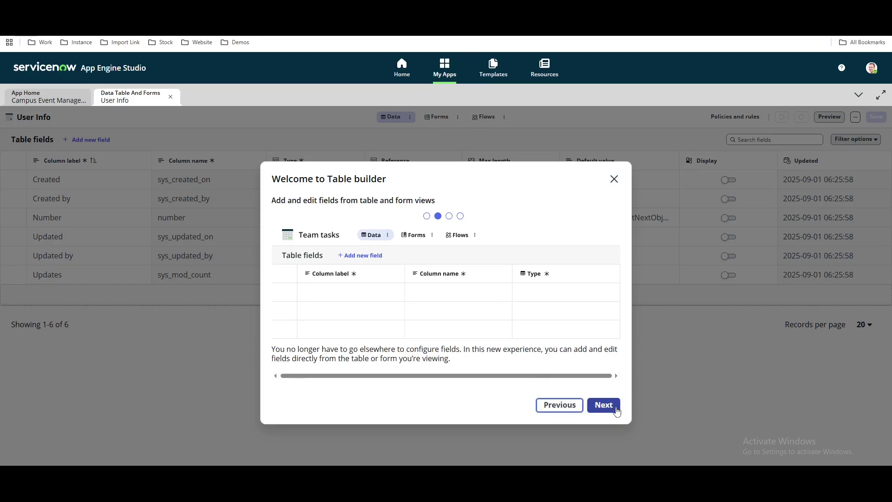
{"action": "left_click", "coordinate": [616, 410]}
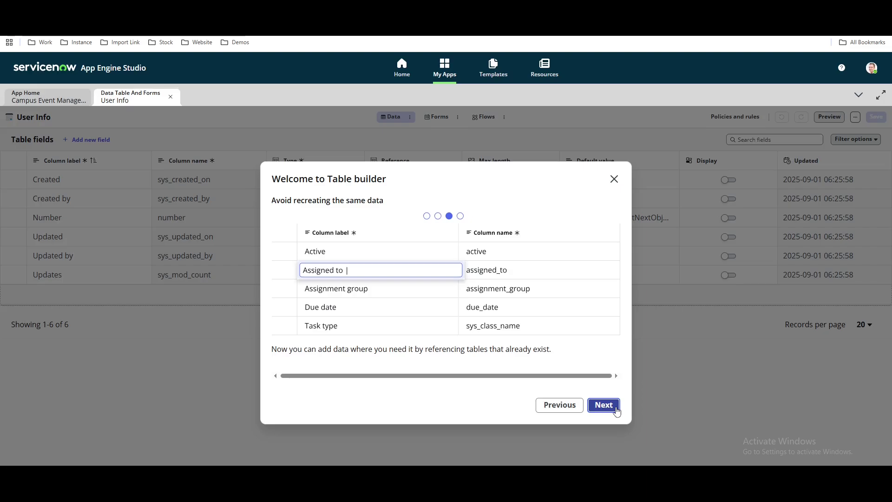
{"action": "left_click", "coordinate": [616, 410]}
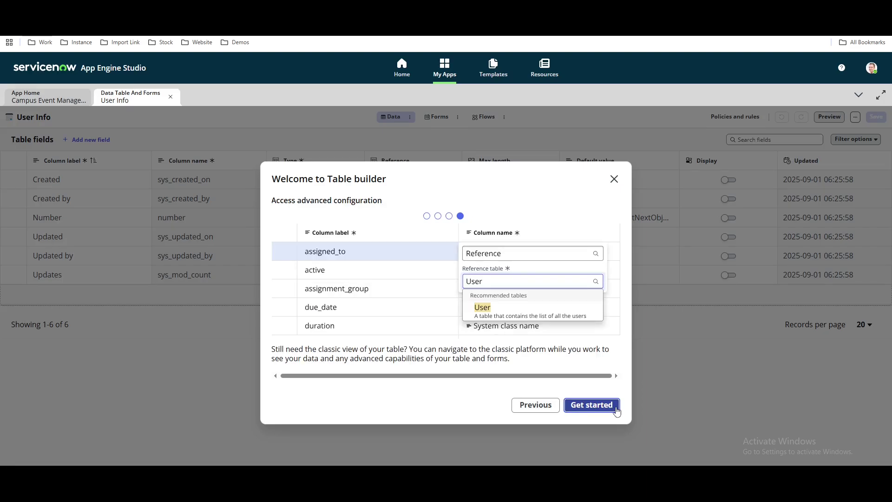
{"action": "left_click", "coordinate": [617, 410]}
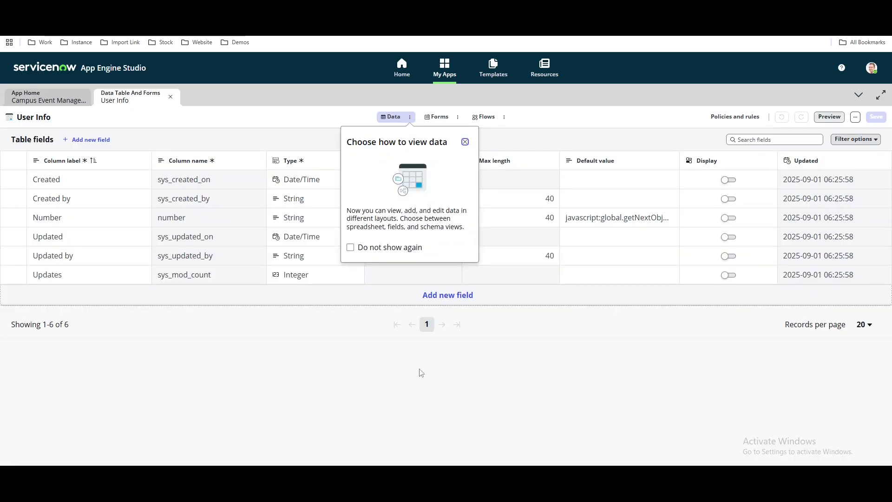
{"action": "left_click", "coordinate": [465, 142]}
Add a new field labelled Name to the User Info table.
{"action": "left_click", "coordinate": [91, 142]}
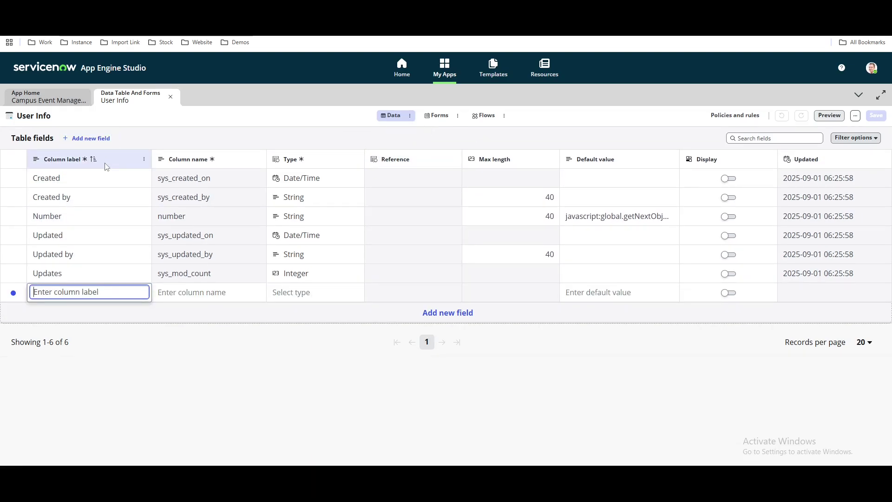
{"action": "type", "text": "Name"}
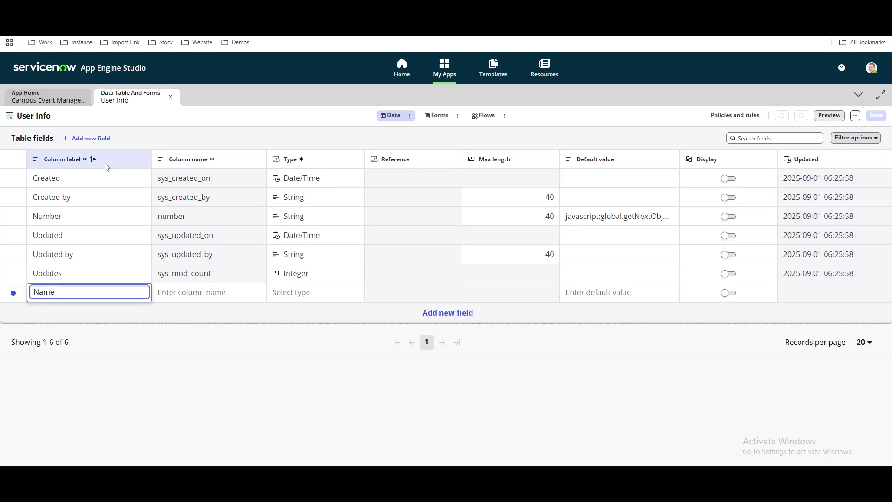
{"action": "key", "text": "Return"}
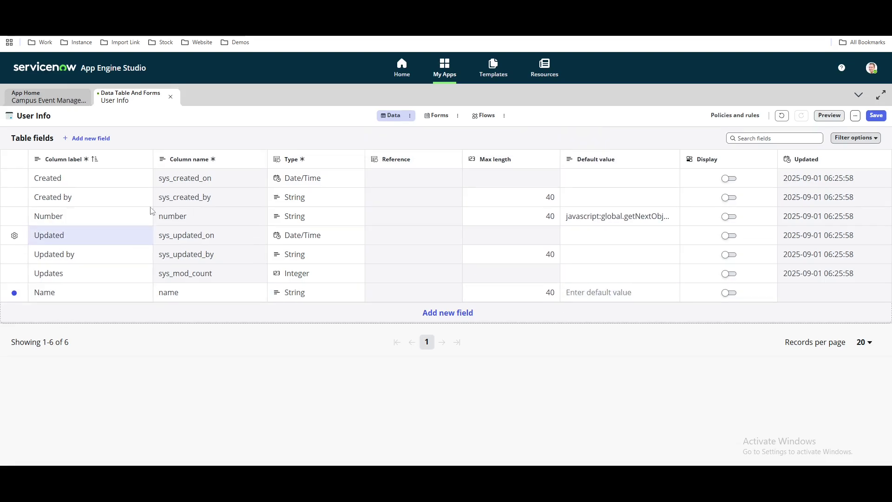
Add another field labelled Phone Number to the User Info table.
{"action": "left_click", "coordinate": [91, 139]}
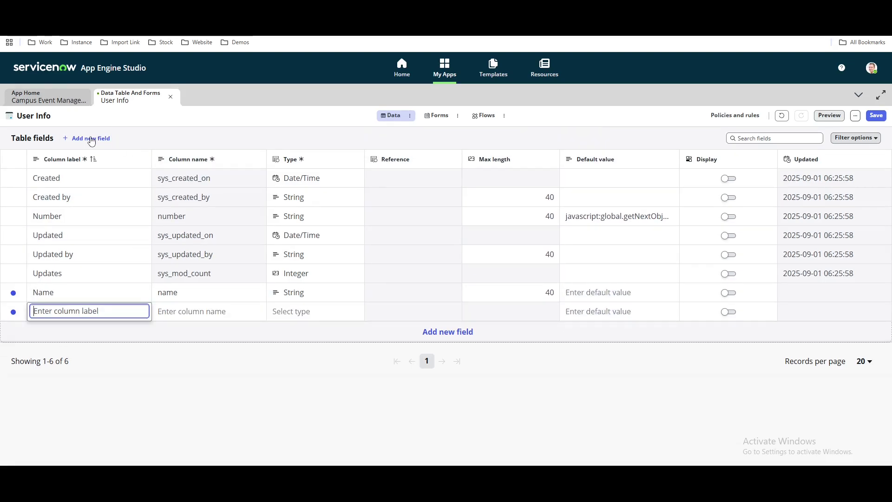
{"action": "type", "text": "Phone Number"}
{"action": "left_click", "coordinate": [207, 319]}
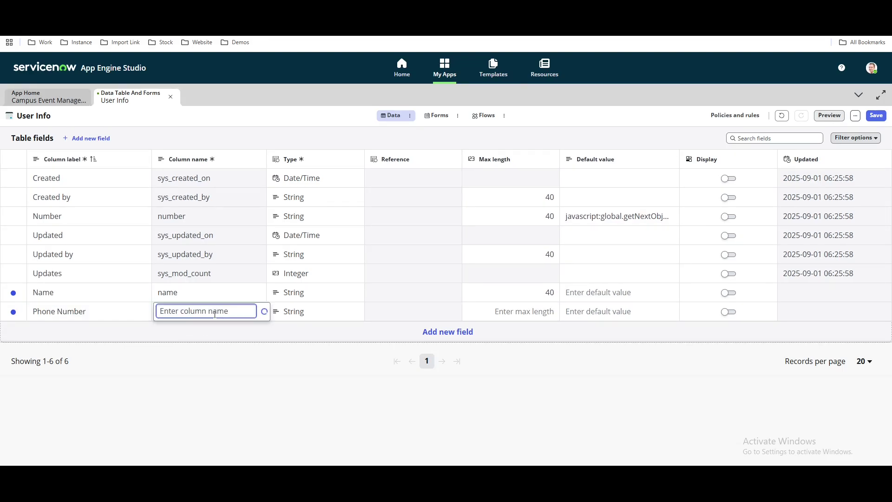
{"action": "left_click", "coordinate": [260, 343]}
Search the Phone Number field's type options for "pho", leave the type as String, and save the User Info table.
{"action": "left_click", "coordinate": [307, 314]}
{"action": "left_click", "coordinate": [310, 312]}
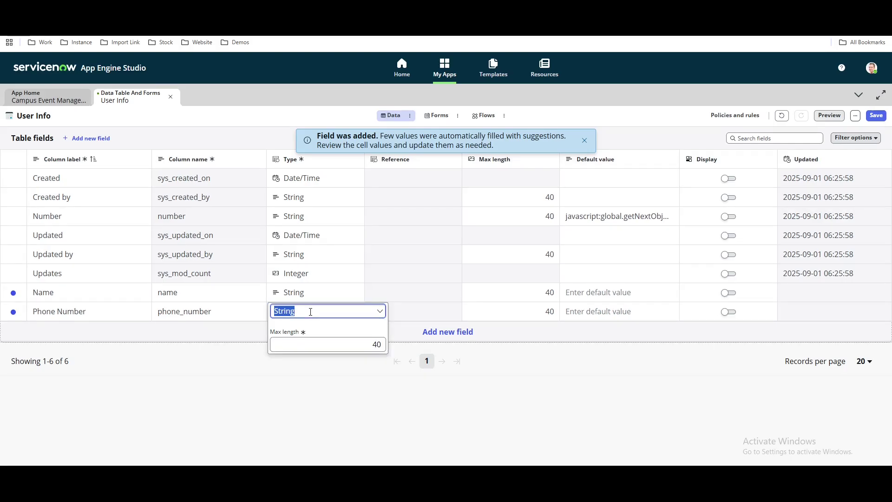
{"action": "left_click", "coordinate": [380, 315]}
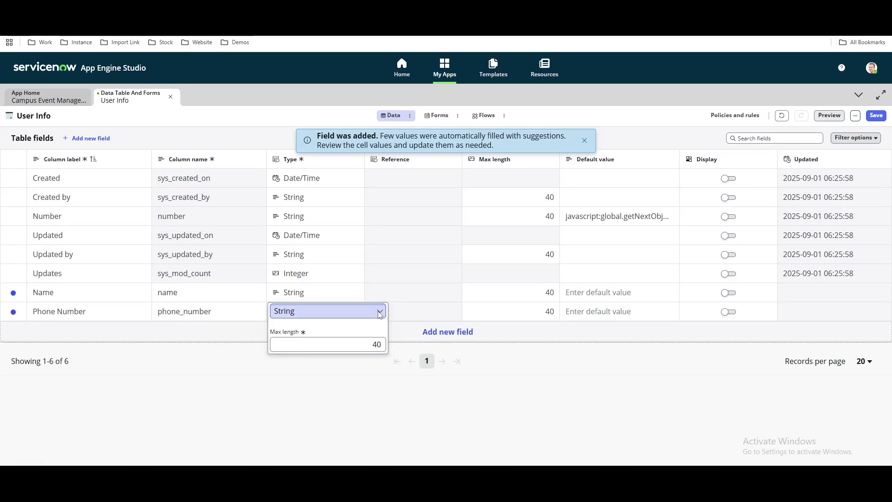
{"action": "left_click", "coordinate": [354, 311]}
{"action": "type", "text": "pho"}
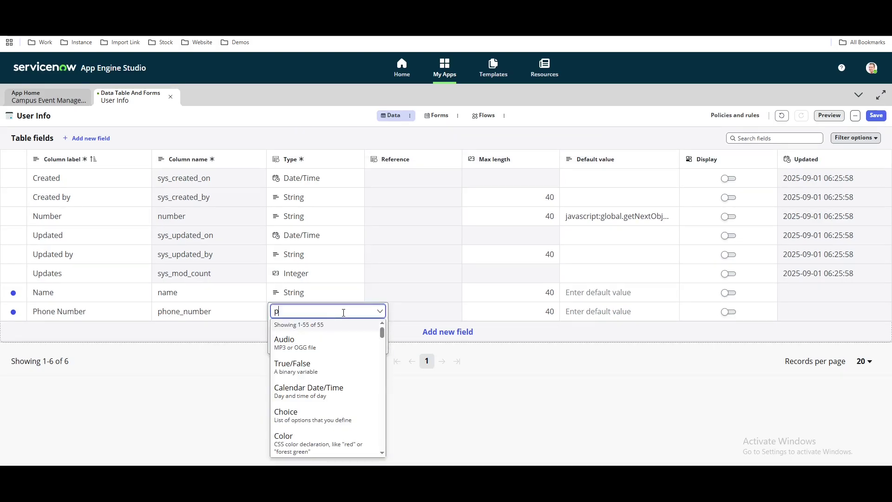
{"action": "left_click", "coordinate": [321, 357]}
{"action": "left_click", "coordinate": [876, 116]}
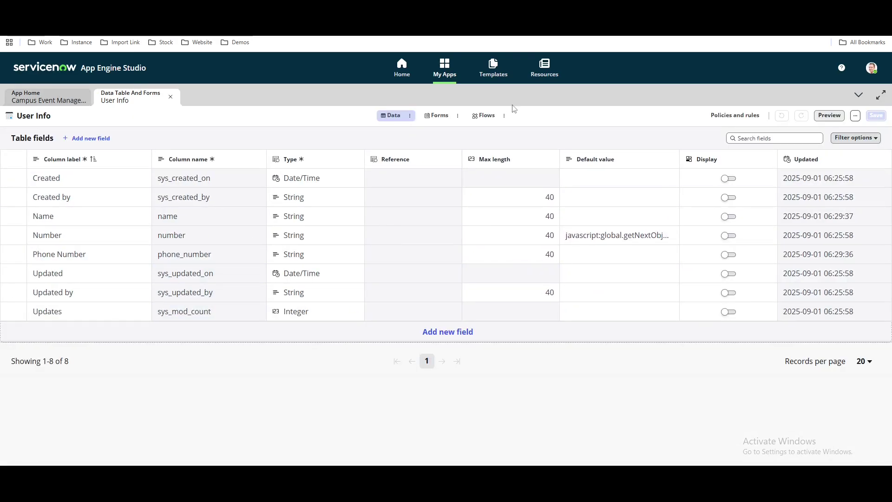
Add the Name and Phone Number fields below Number on the User Info form and save the changes.
{"action": "left_click", "coordinate": [442, 116]}
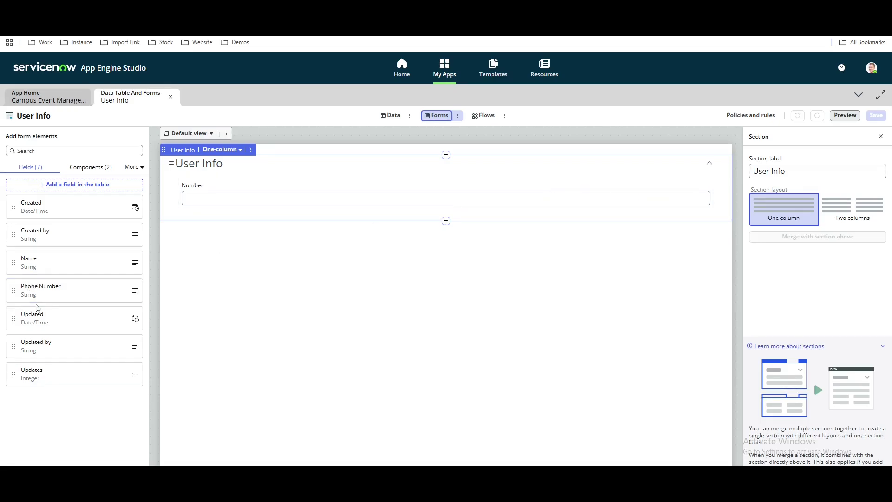
{"action": "left_click_drag", "start_coordinate": [42, 291], "coordinate": [474, 204]}
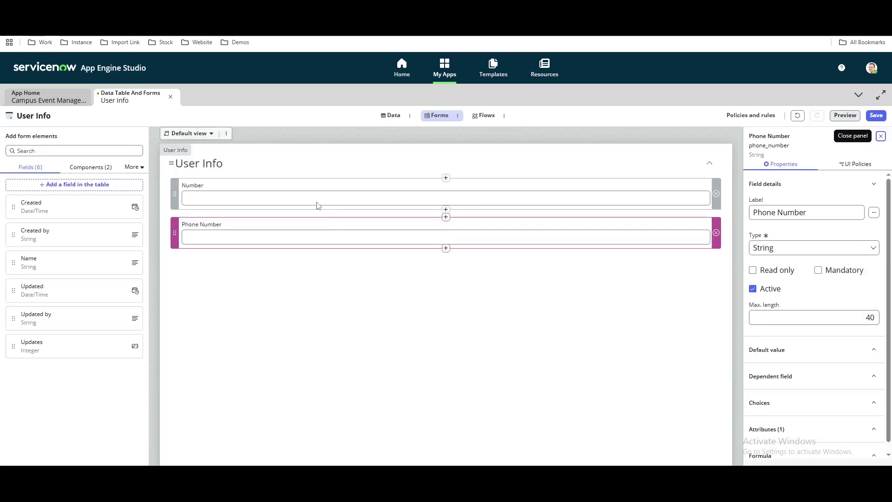
{"action": "left_click_drag", "start_coordinate": [33, 267], "coordinate": [239, 214]}
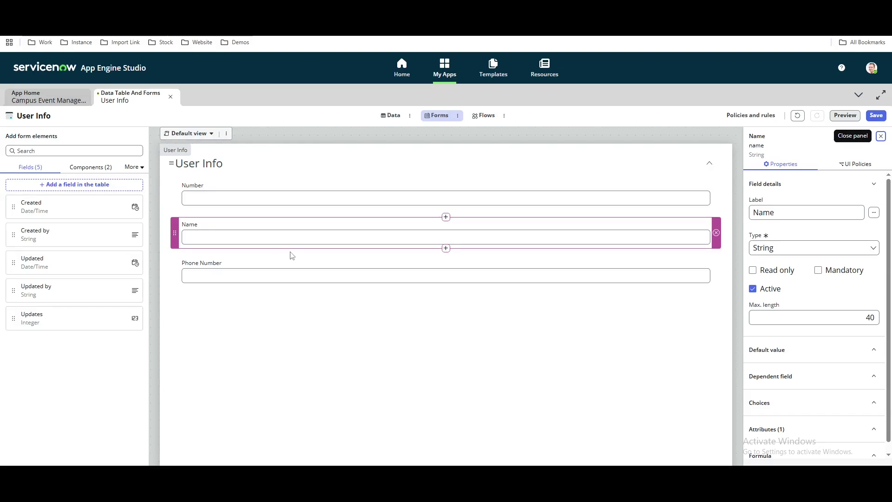
{"action": "left_click", "coordinate": [486, 116]}
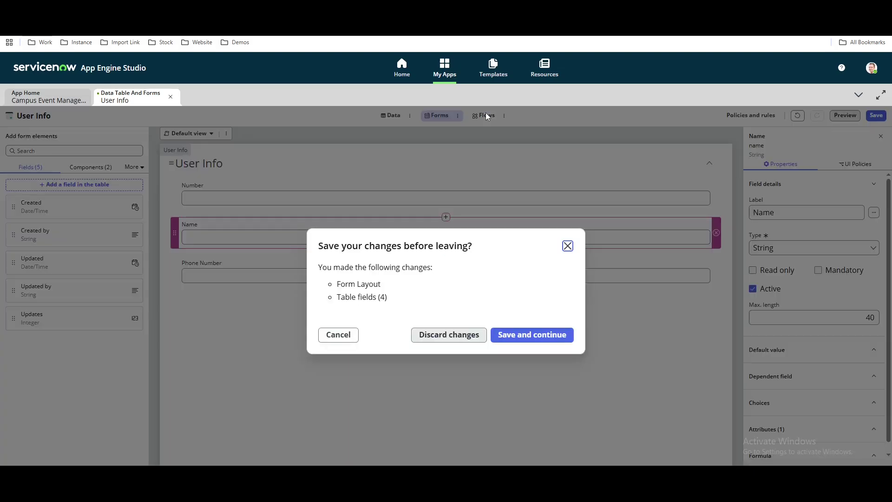
{"action": "left_click", "coordinate": [534, 337]}
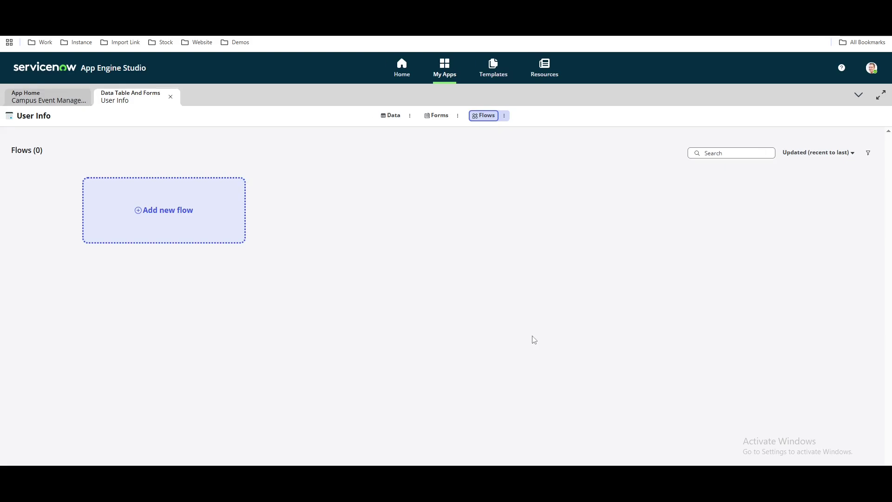
Close the User Info table and dismiss the Add data hint on the app home page.
{"action": "left_click", "coordinate": [171, 97]}
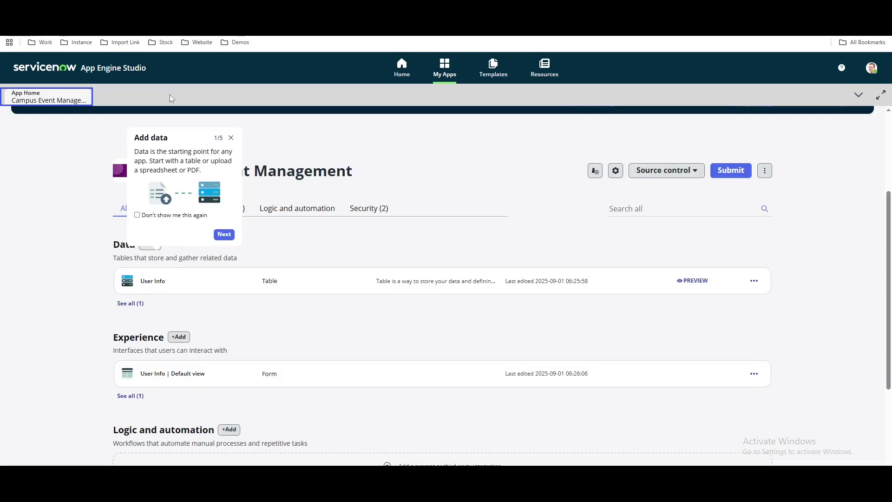
{"action": "scroll", "coordinate": [392, 279], "scroll_direction": "up", "scroll_amount": 3}
{"action": "left_click", "coordinate": [502, 289]}
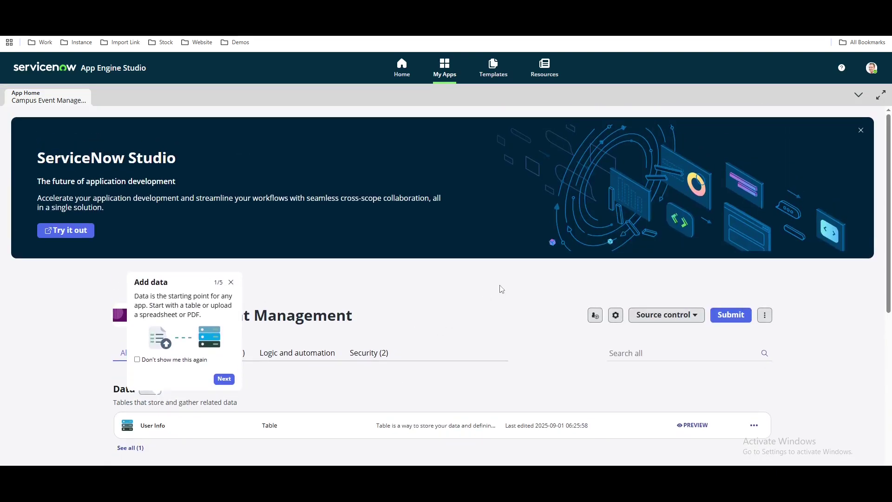
{"action": "scroll", "coordinate": [502, 289], "scroll_direction": "down", "scroll_amount": 2}
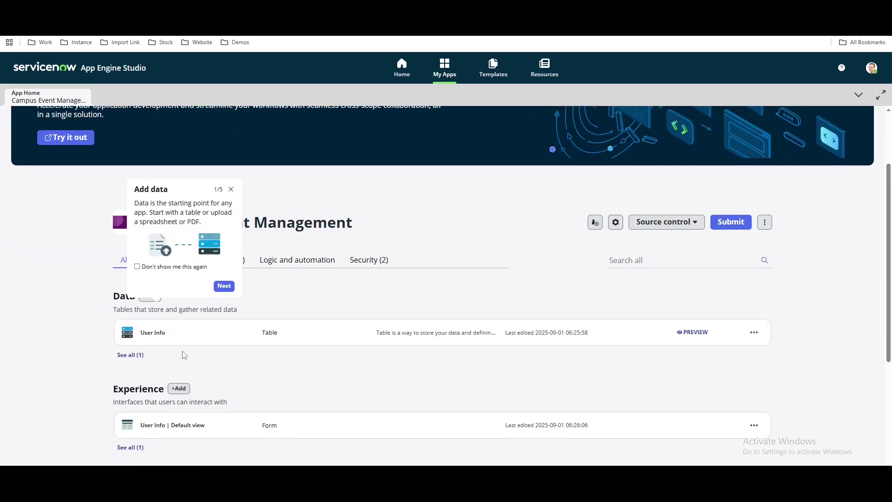
{"action": "left_click", "coordinate": [231, 190]}
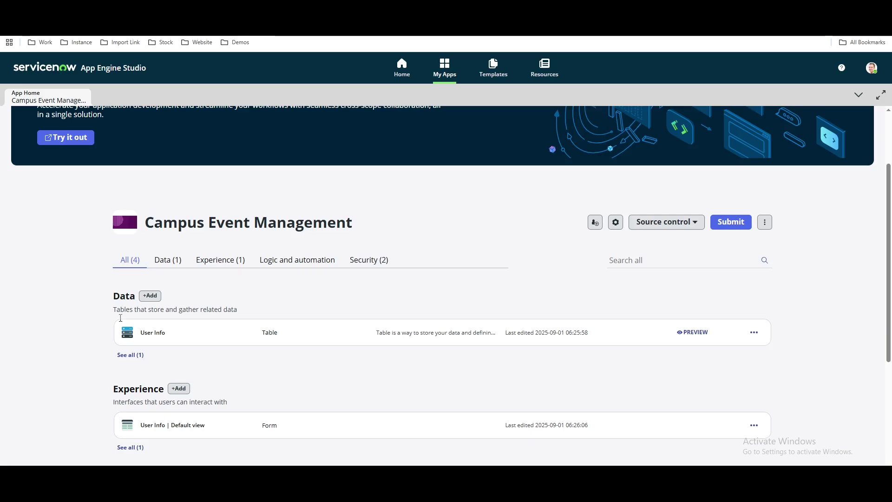
Reopen the User Info table, view its form layout, and return to the app home page.
{"action": "left_click", "coordinate": [224, 339]}
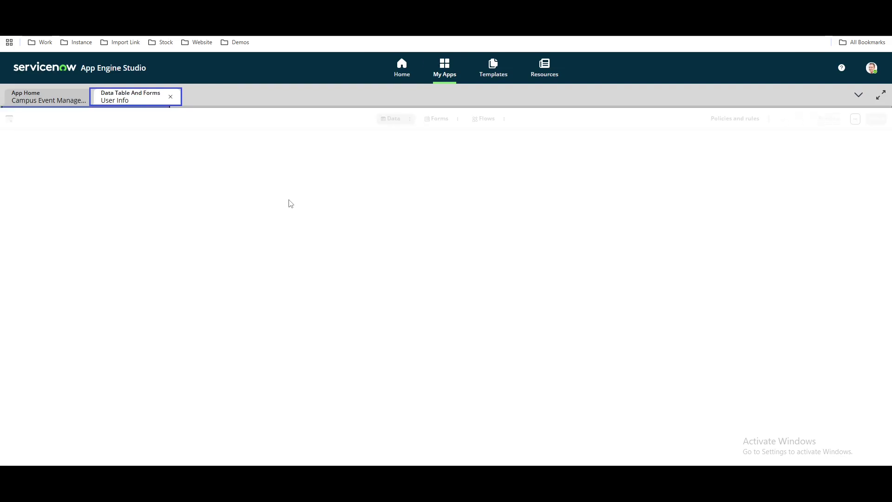
{"action": "left_click", "coordinate": [438, 118]}
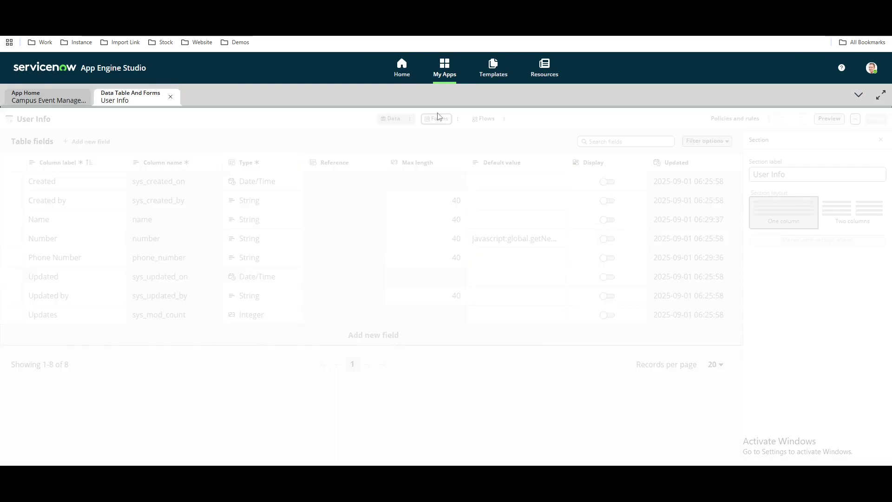
{"action": "left_click", "coordinate": [37, 99]}
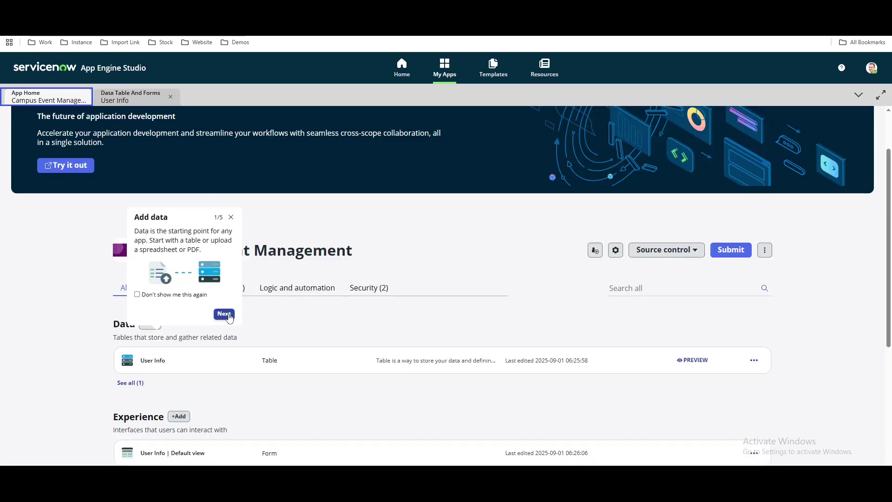
Advance through the app home tour's hints on adding data, experience and automation.
{"action": "left_click", "coordinate": [224, 314]}
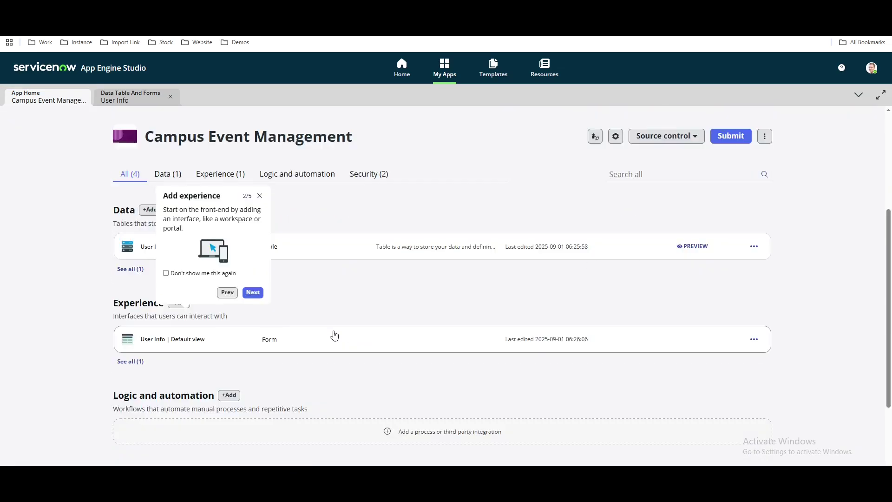
{"action": "left_click", "coordinate": [253, 292]}
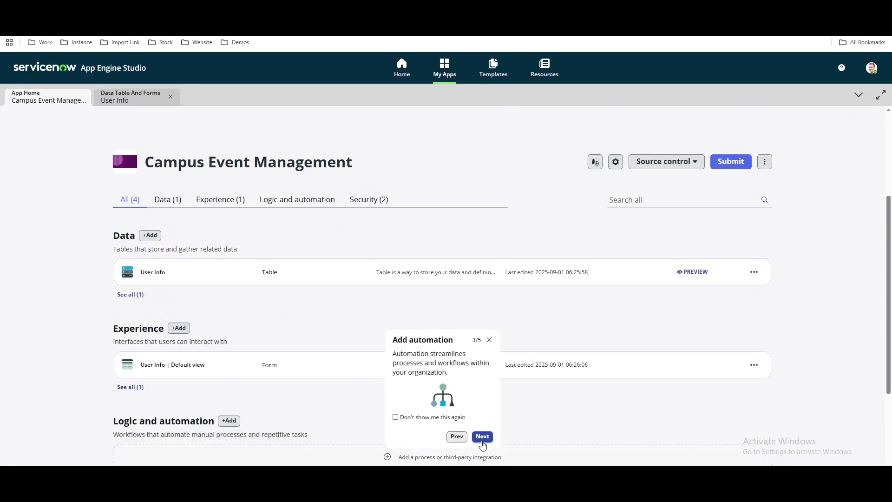
{"action": "left_click", "coordinate": [481, 439]}
Add a Record producer experience named User Information to the app, leaving the short description empty.
{"action": "left_click", "coordinate": [179, 272]}
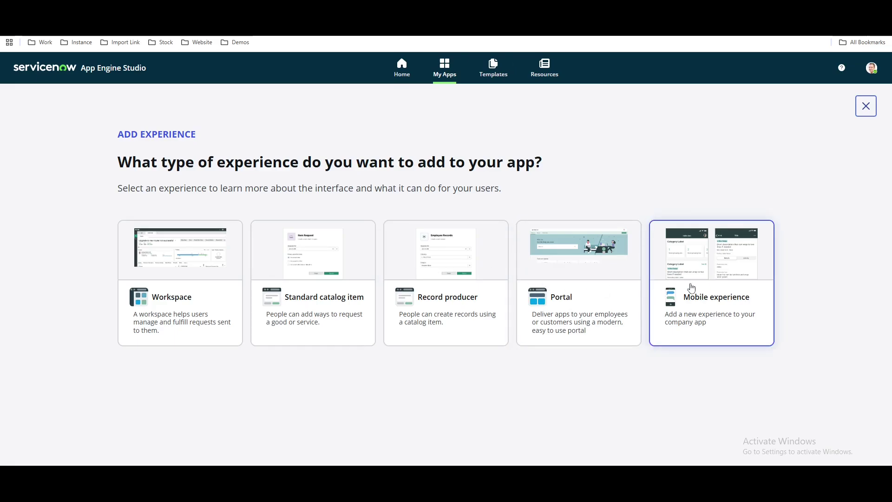
{"action": "left_click", "coordinate": [448, 269]}
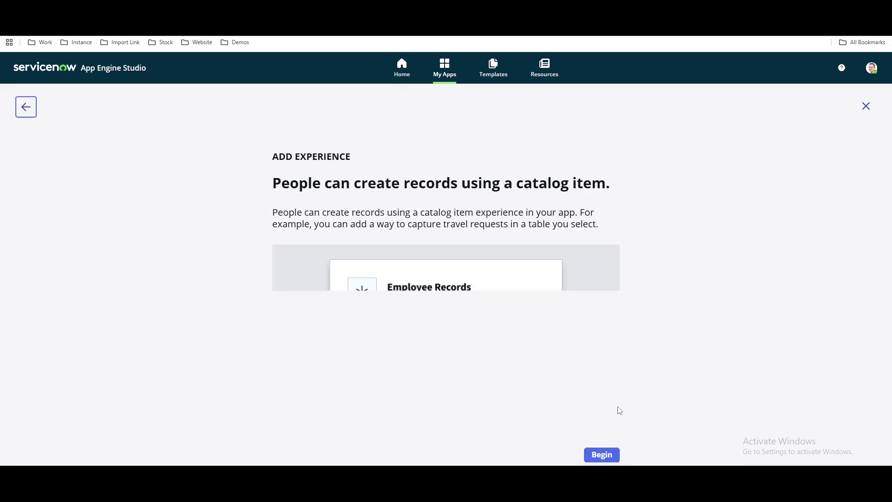
{"action": "left_click", "coordinate": [602, 460]}
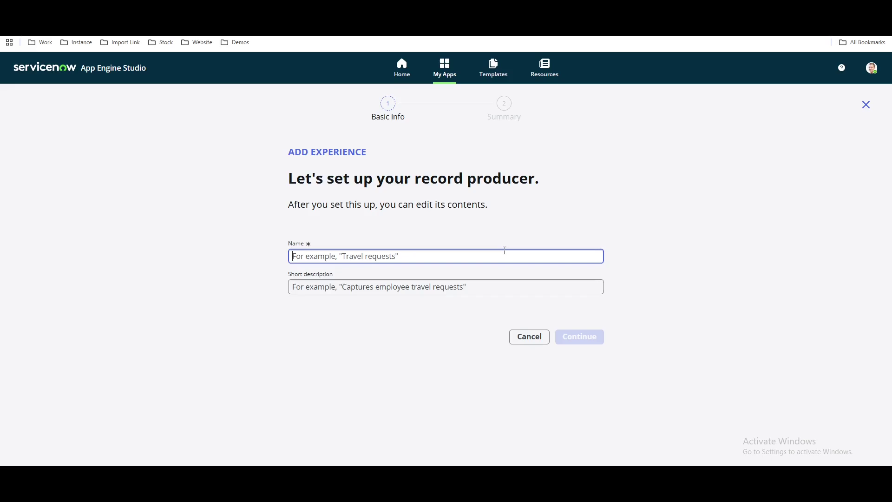
{"action": "type", "text": "User"}
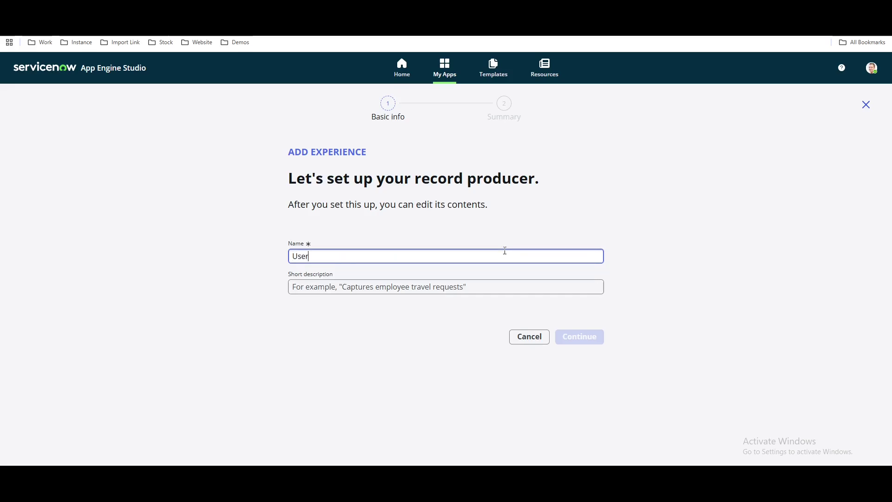
{"action": "type", "text": " Information"}
{"action": "left_click", "coordinate": [566, 195]}
{"action": "left_click", "coordinate": [457, 287]}
{"action": "left_click", "coordinate": [583, 343]}
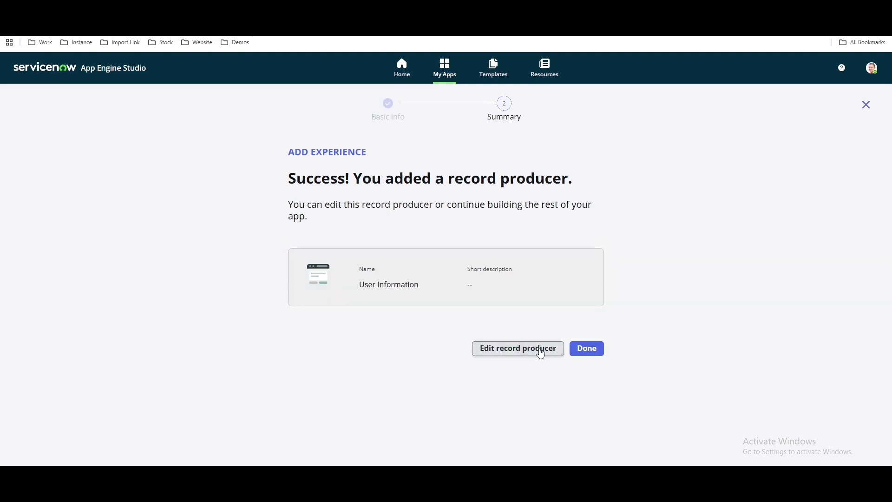
Open the User Information record producer for editing, check the User Info form's fields, and review the record producer's details.
{"action": "left_click", "coordinate": [541, 354]}
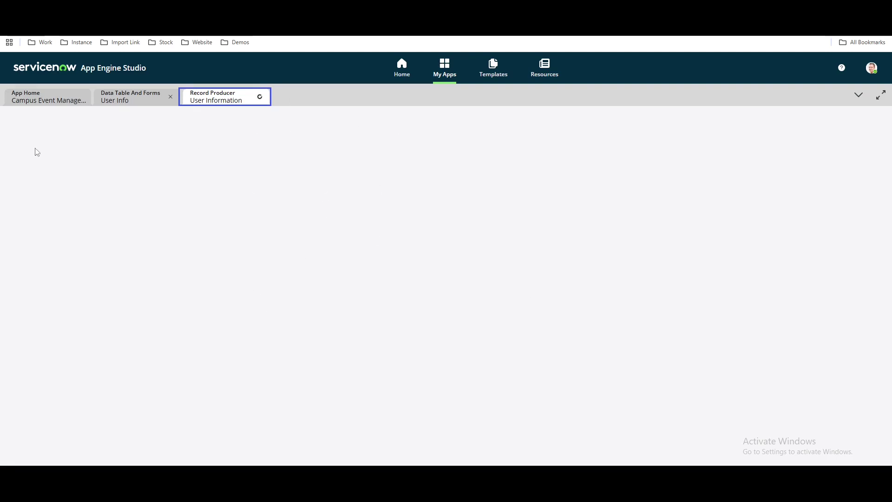
{"action": "left_click", "coordinate": [106, 97]}
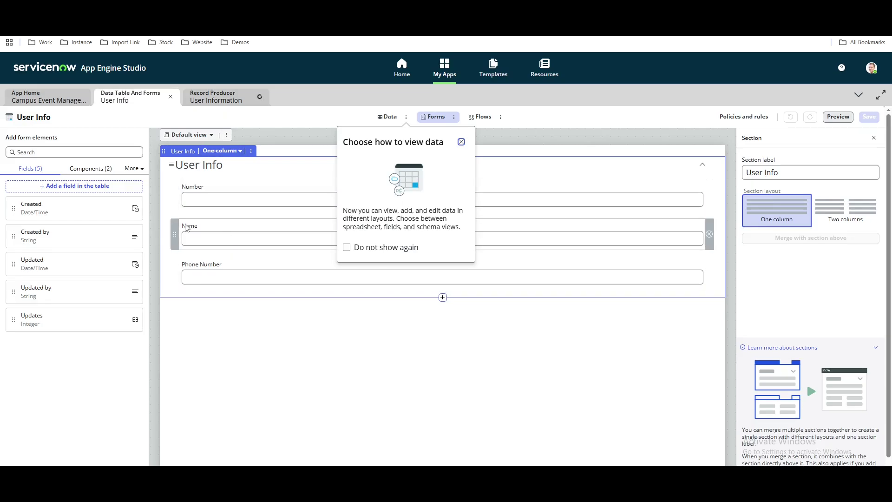
{"action": "left_click", "coordinate": [214, 96]}
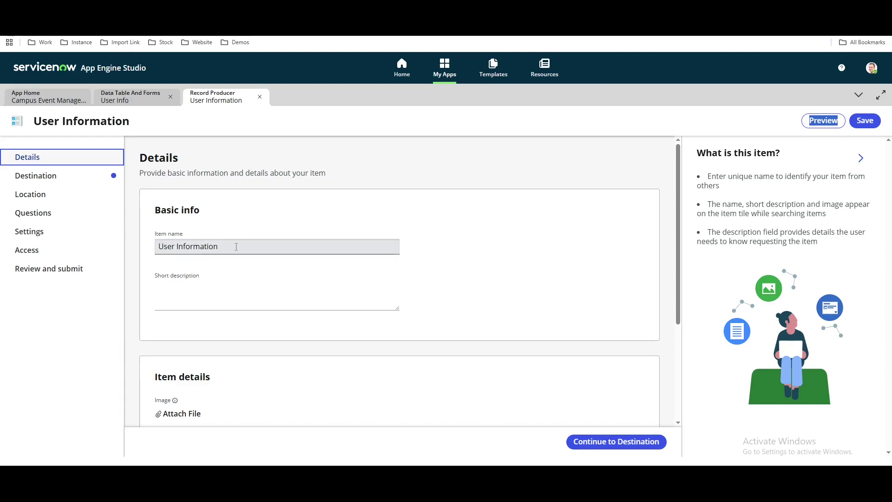
{"action": "scroll", "coordinate": [237, 247], "scroll_direction": "down", "scroll_amount": 3}
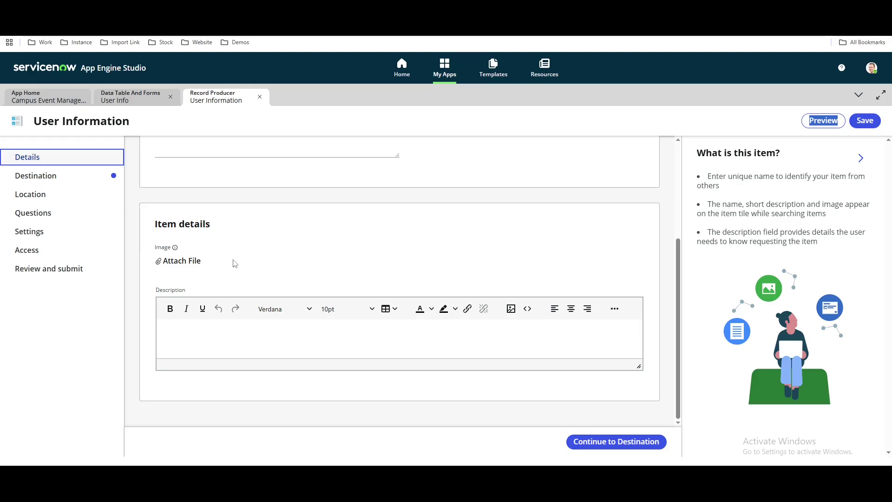
Set the record producer's record submission table to User Info as its destination.
{"action": "left_click", "coordinate": [76, 181]}
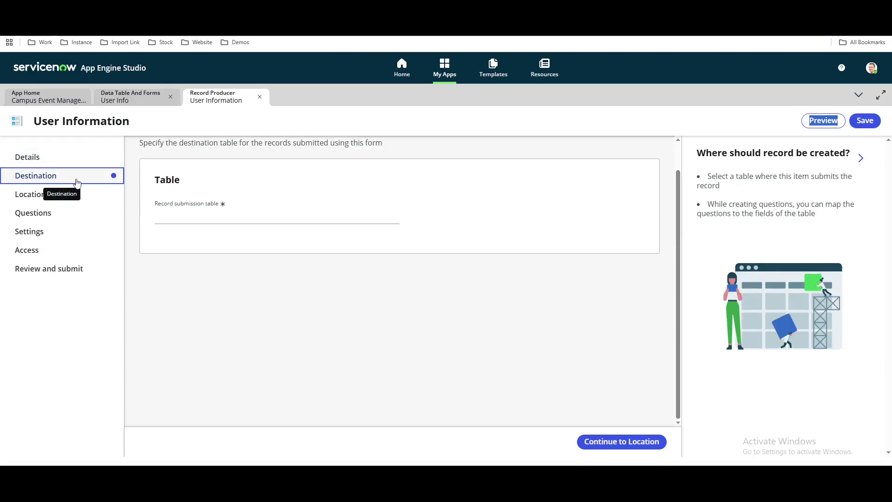
{"action": "left_click", "coordinate": [239, 218]}
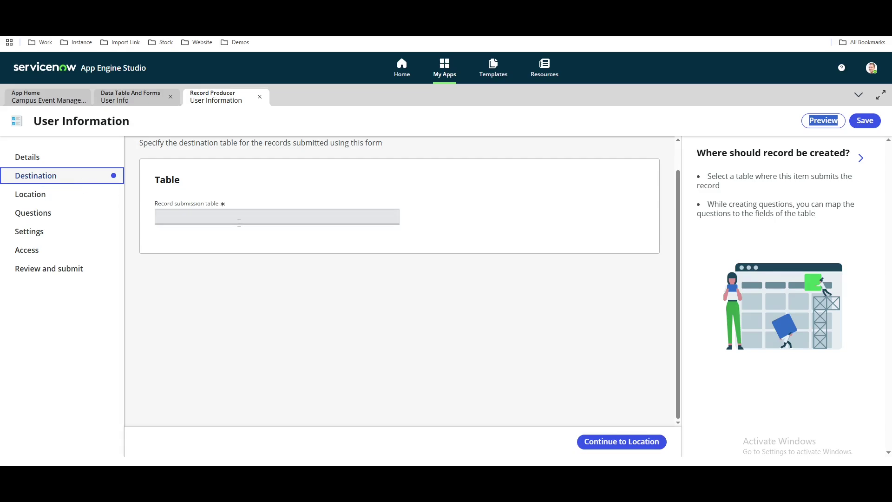
{"action": "type", "text": "use"}
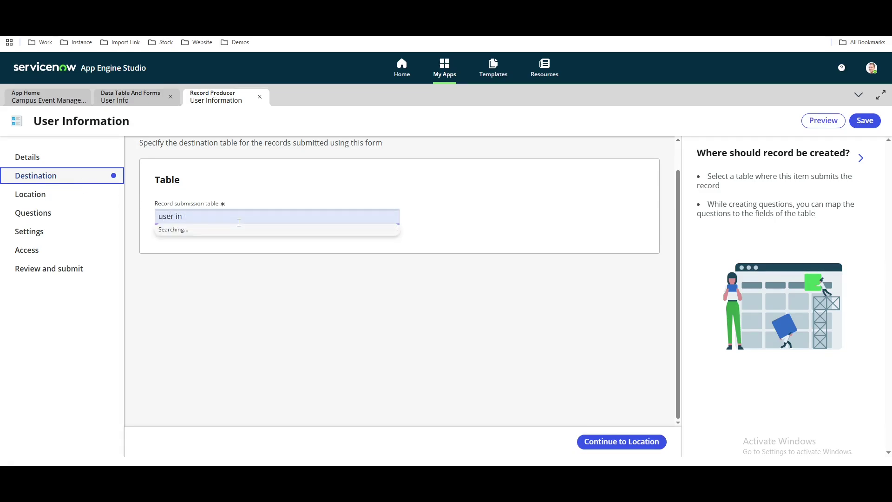
{"action": "type", "text": "r info"}
{"action": "left_click", "coordinate": [245, 251]}
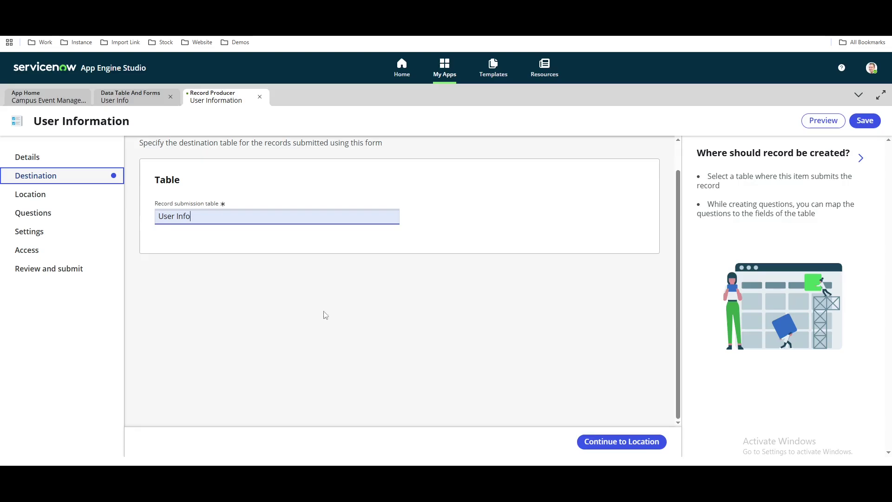
Place the record producer in the Service Catalog catalog and assign it the Service Catalog category.
{"action": "left_click", "coordinate": [644, 443]}
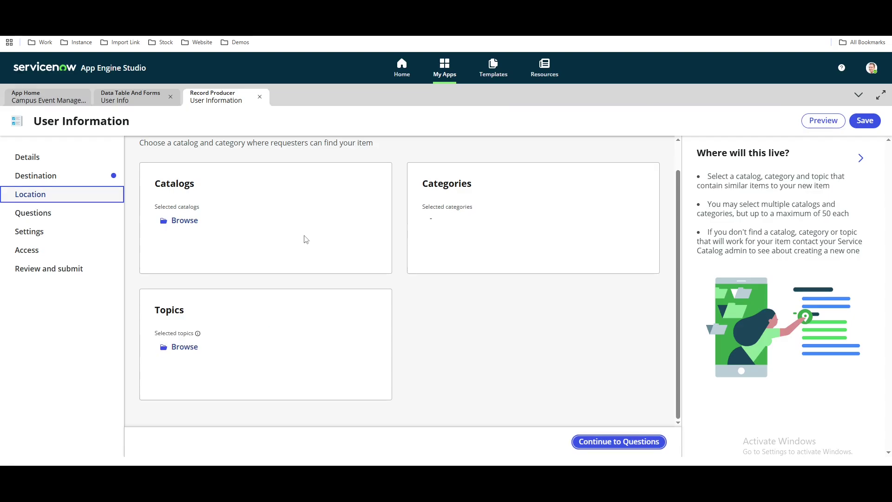
{"action": "left_click", "coordinate": [186, 221]}
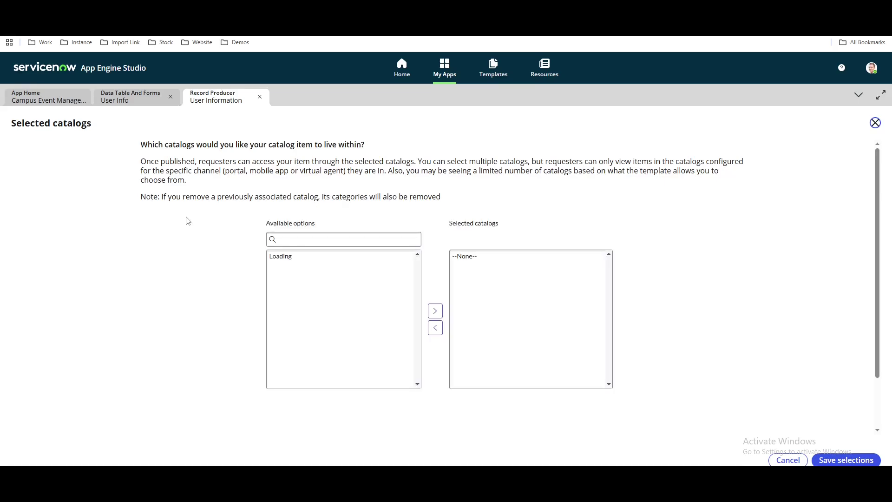
{"action": "double_click", "coordinate": [325, 241]}
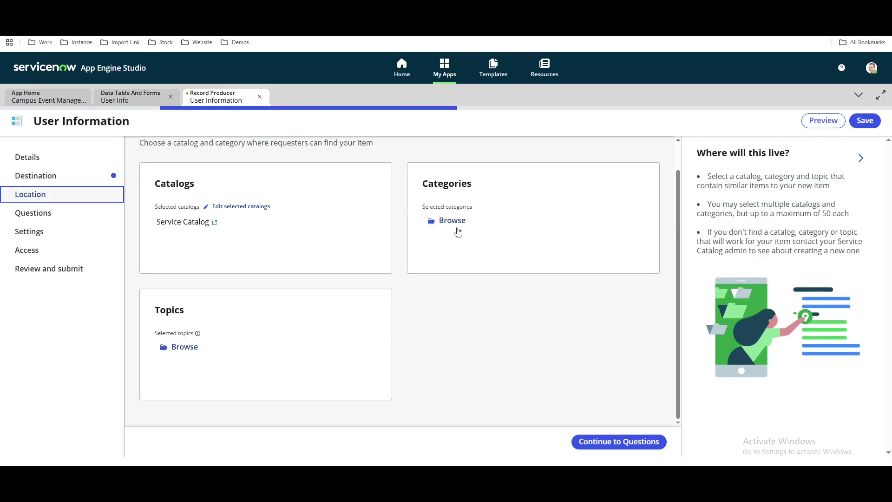
{"action": "left_click", "coordinate": [457, 228]}
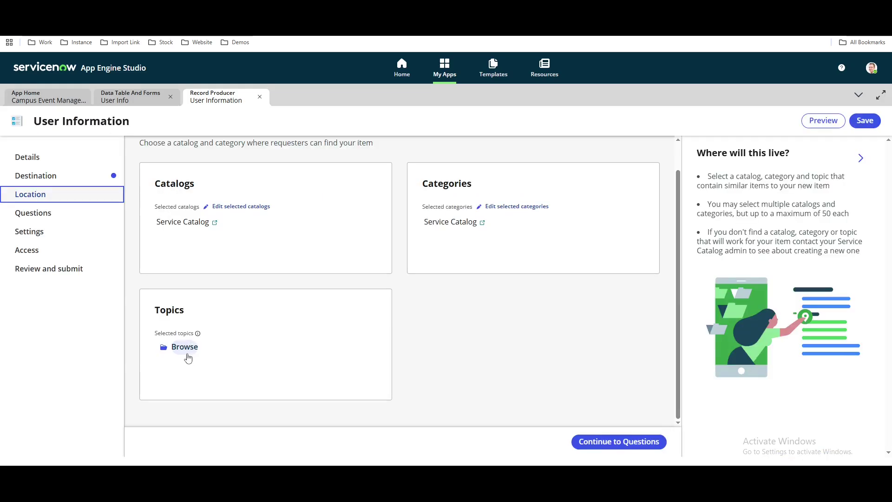
Connect the record producer to the Technology services topic of the Employee taxonomy and save the selection.
{"action": "left_click", "coordinate": [188, 353]}
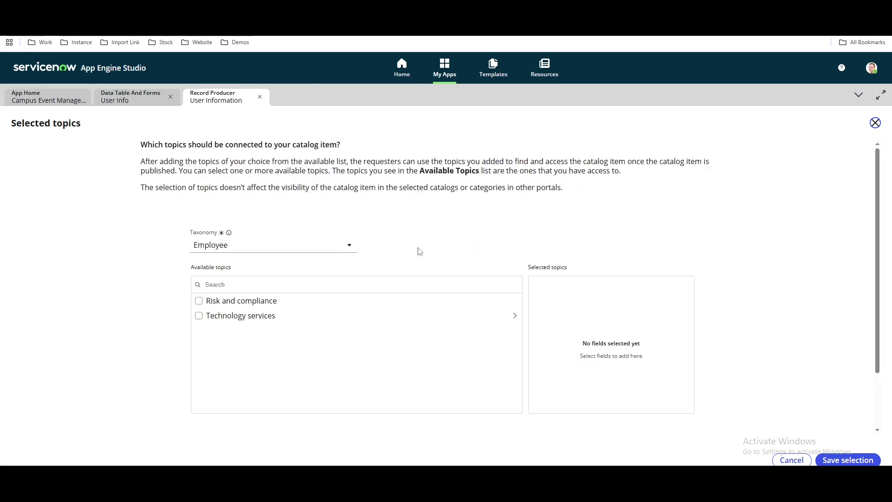
{"action": "left_click", "coordinate": [199, 317]}
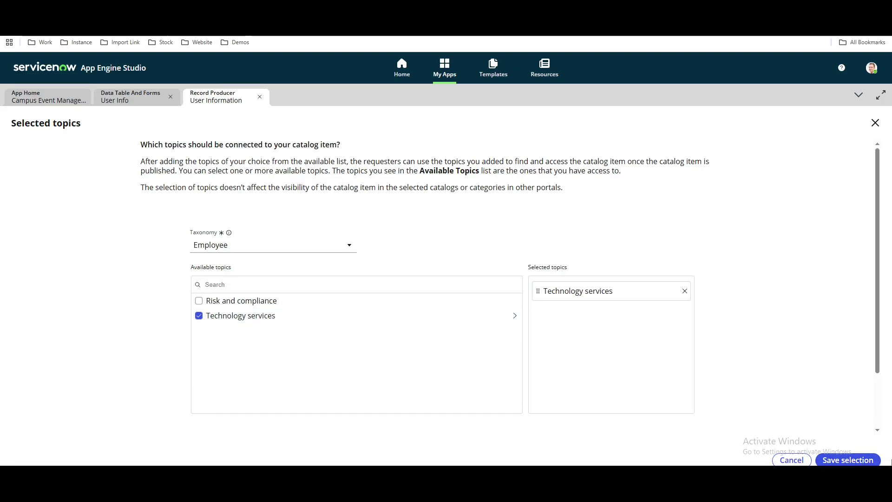
{"action": "left_click", "coordinate": [847, 460]}
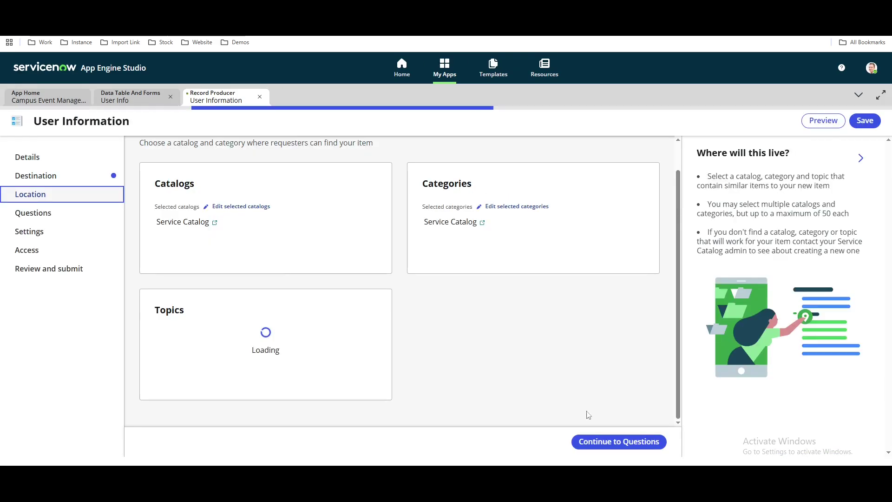
Create a text question of the Single-line subtype for the record producer, with the label Name and the name "name".
{"action": "left_click", "coordinate": [621, 442]}
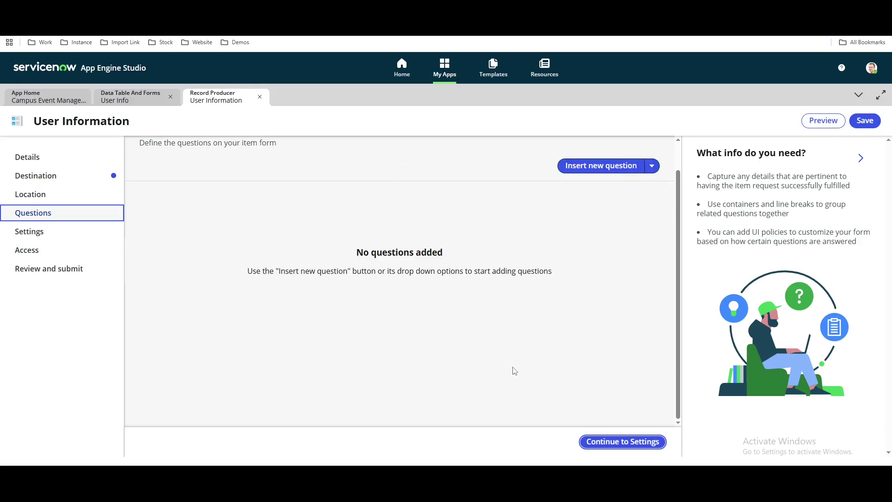
{"action": "left_click", "coordinate": [635, 170]}
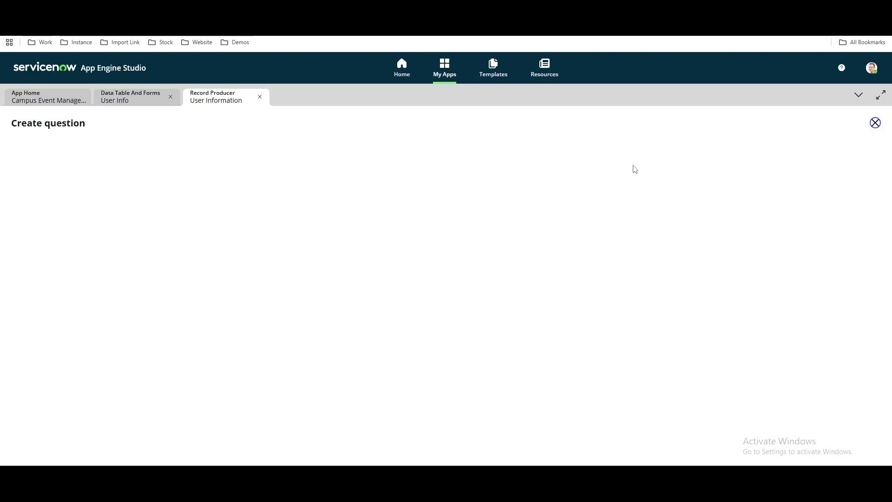
{"action": "left_click", "coordinate": [167, 291]}
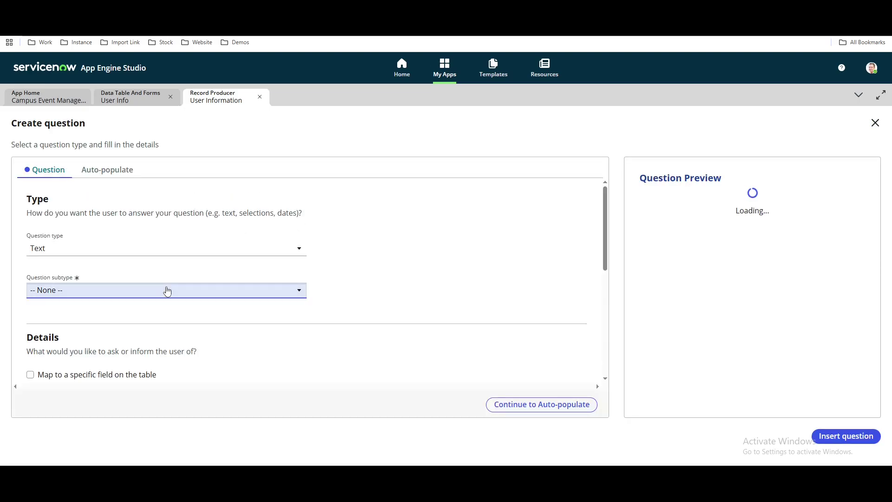
{"action": "left_click", "coordinate": [167, 291]}
{"action": "left_click", "coordinate": [146, 316]}
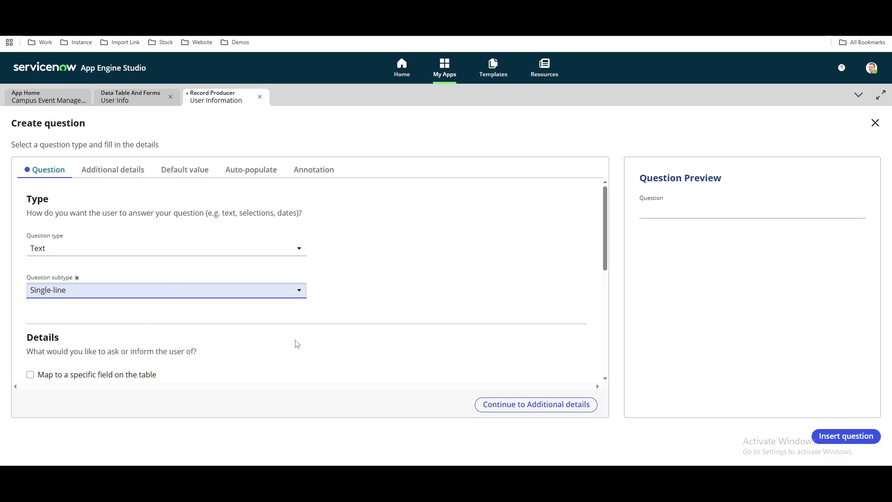
{"action": "scroll", "coordinate": [297, 344], "scroll_direction": "down", "scroll_amount": 2}
{"action": "left_click", "coordinate": [124, 321]}
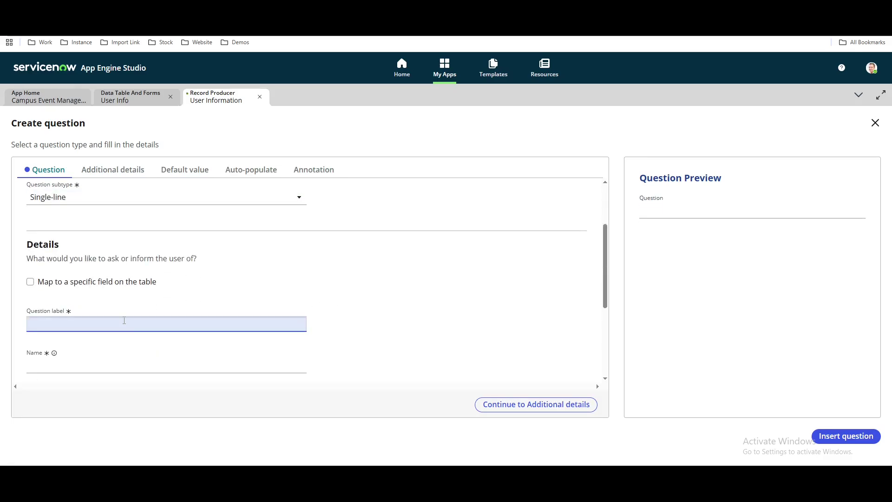
{"action": "left_click", "coordinate": [347, 331]}
{"action": "scroll", "coordinate": [369, 339], "scroll_direction": "down", "scroll_amount": 3}
{"action": "scroll", "coordinate": [371, 338], "scroll_direction": "up", "scroll_amount": 3}
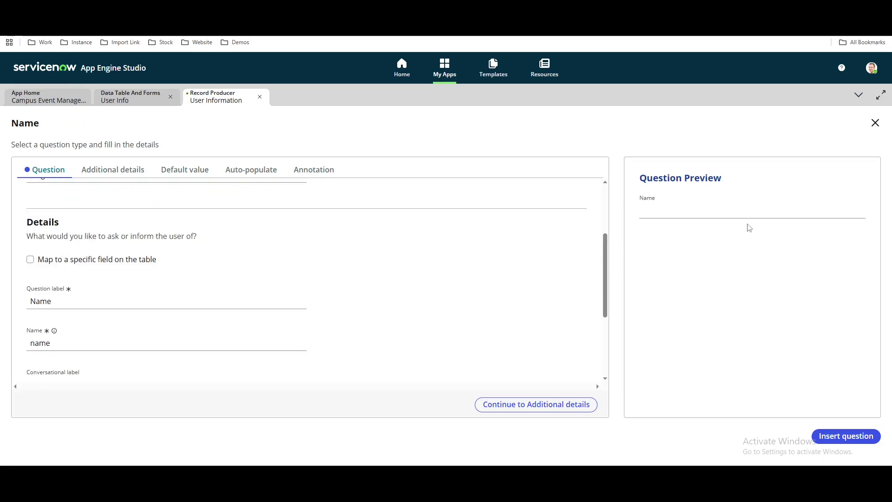
Map the Name question to the table's Name field, make it mandatory, and insert it into the record producer.
{"action": "left_click", "coordinate": [31, 259]}
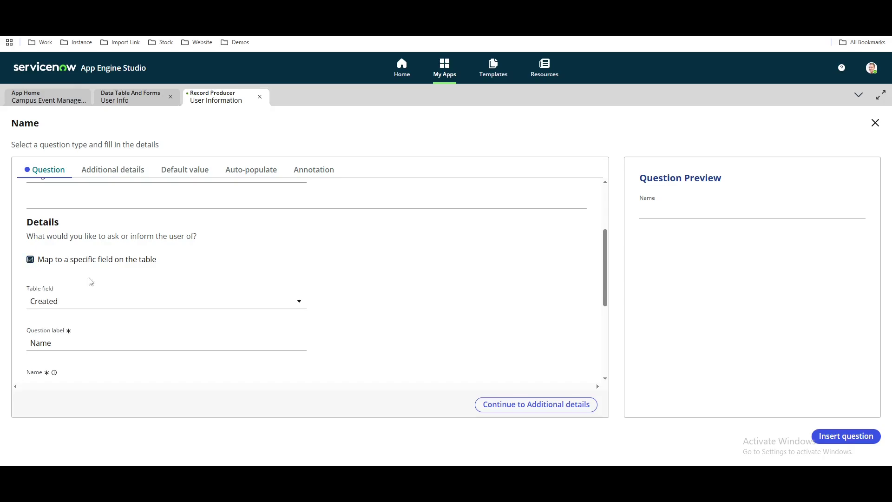
{"action": "scroll", "coordinate": [88, 291], "scroll_direction": "down", "scroll_amount": 2}
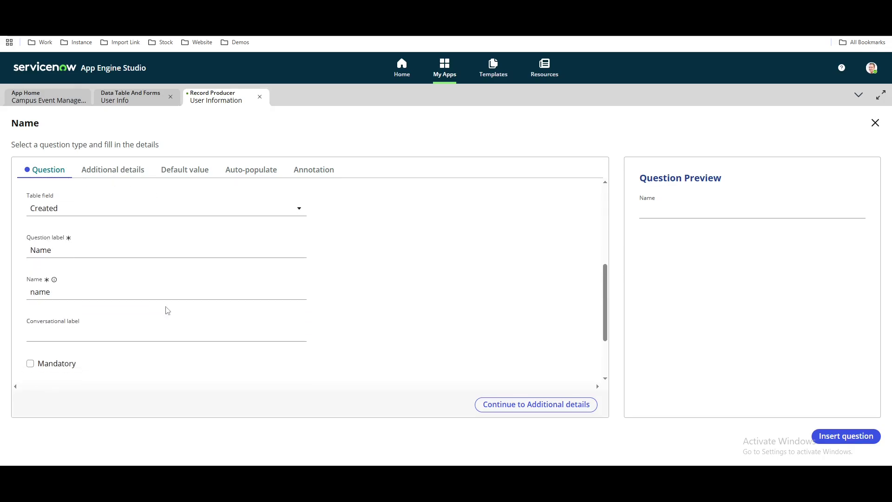
{"action": "scroll", "coordinate": [195, 265], "scroll_direction": "up", "scroll_amount": 1}
{"action": "left_click", "coordinate": [200, 255]}
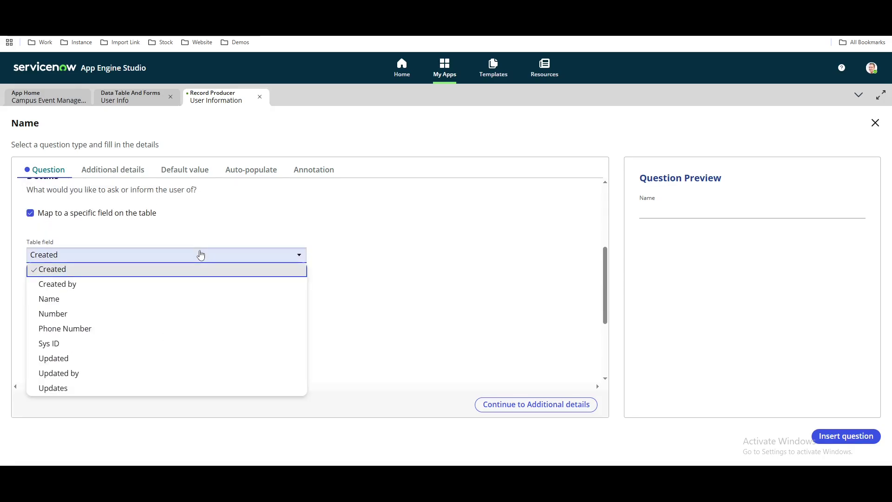
{"action": "left_click", "coordinate": [134, 299]}
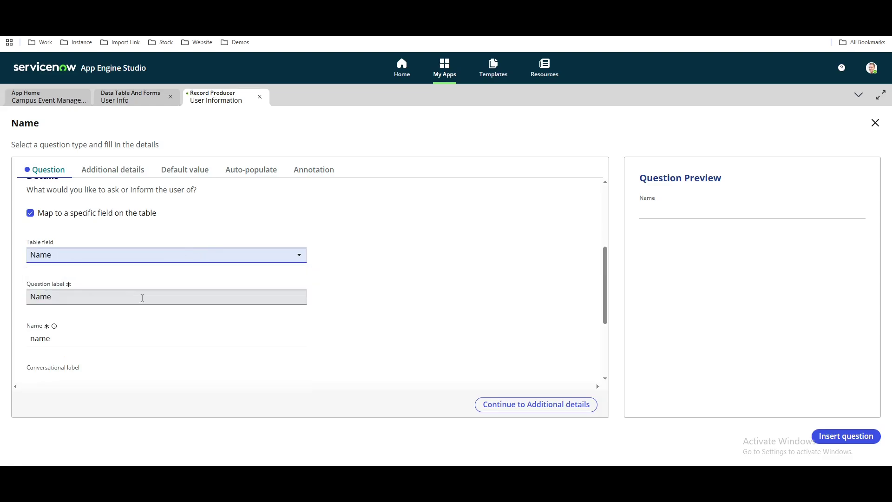
{"action": "scroll", "coordinate": [469, 279], "scroll_direction": "down", "scroll_amount": 3}
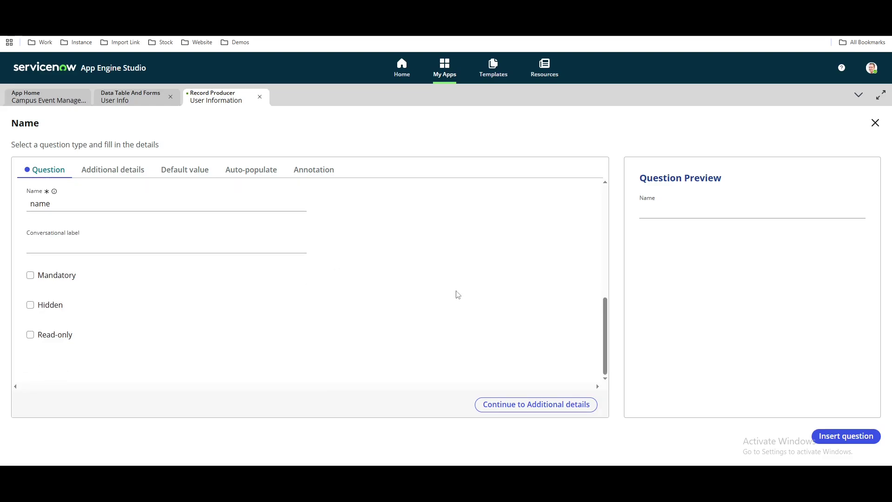
{"action": "left_click", "coordinate": [31, 276]}
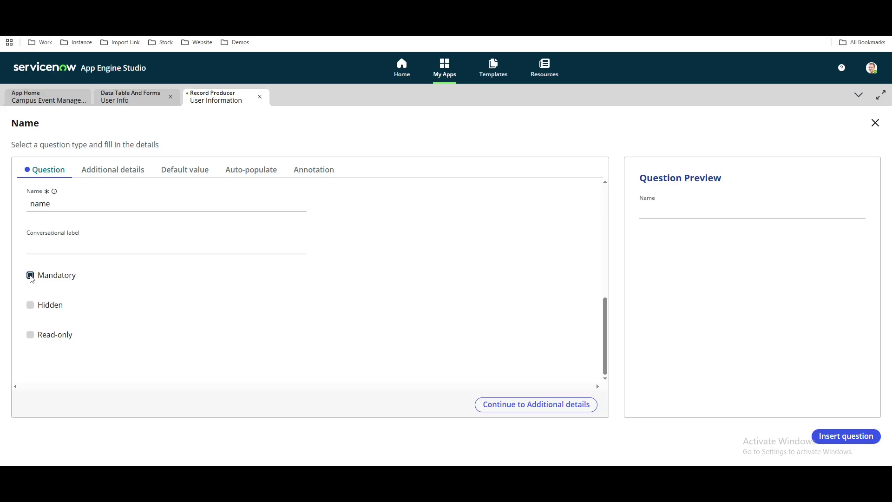
{"action": "left_click", "coordinate": [844, 438]}
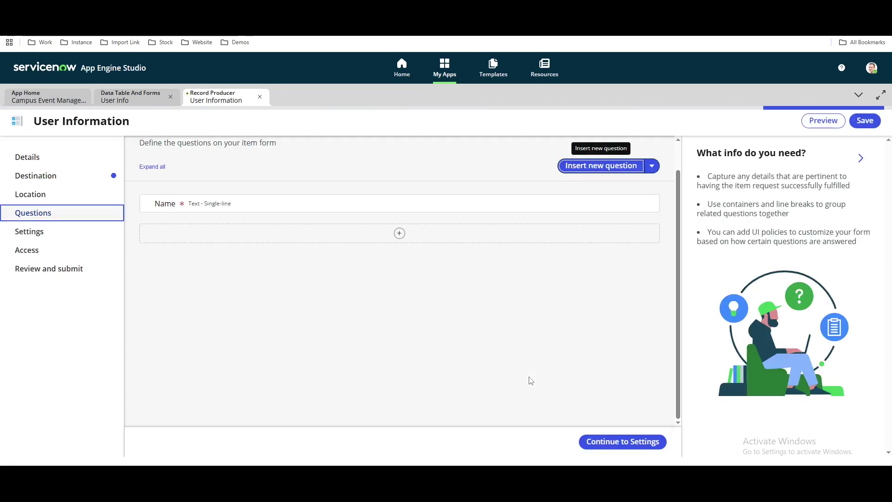
Grant the Any User criteria access to the record producer and save the selection.
{"action": "left_click", "coordinate": [622, 441]}
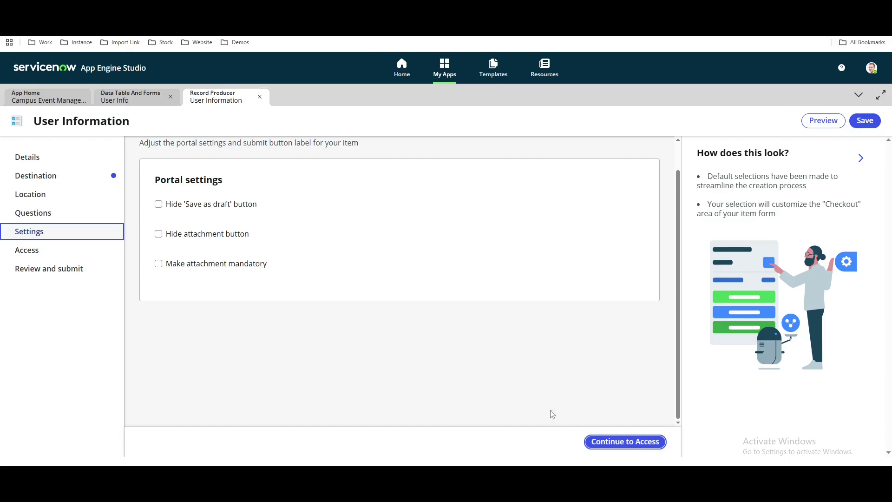
{"action": "left_click", "coordinate": [618, 442]}
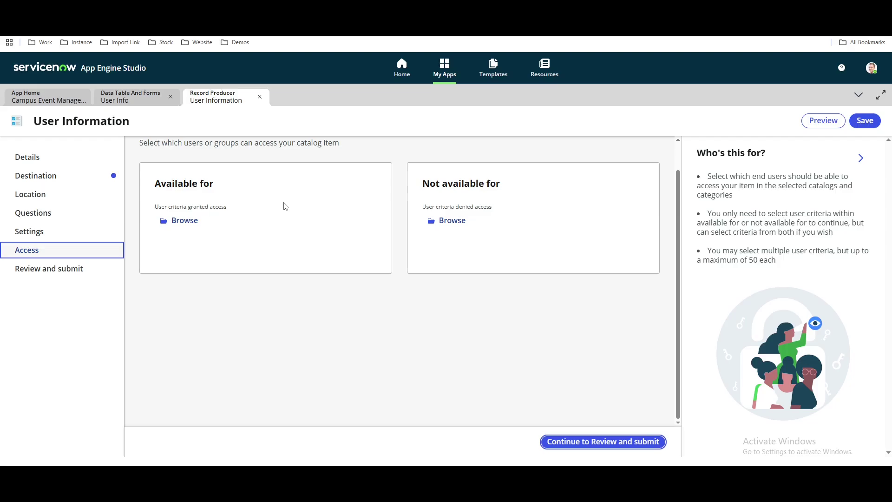
{"action": "left_click", "coordinate": [181, 220]}
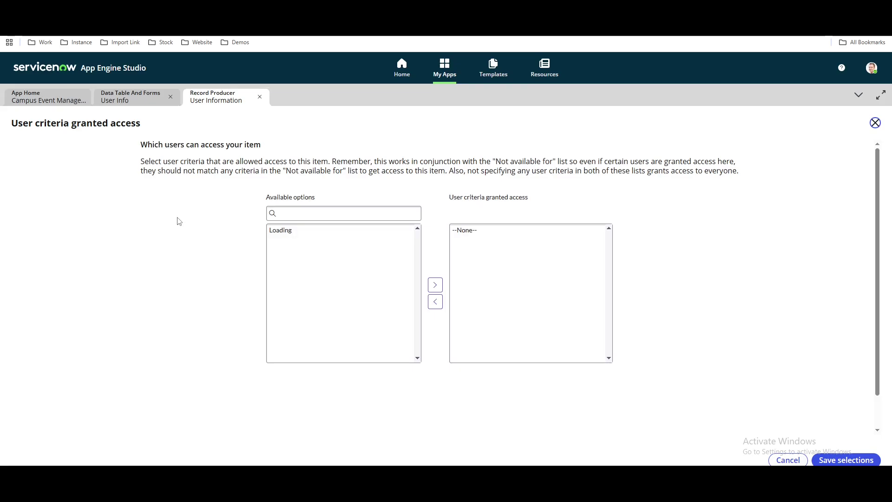
{"action": "double_click", "coordinate": [292, 281]}
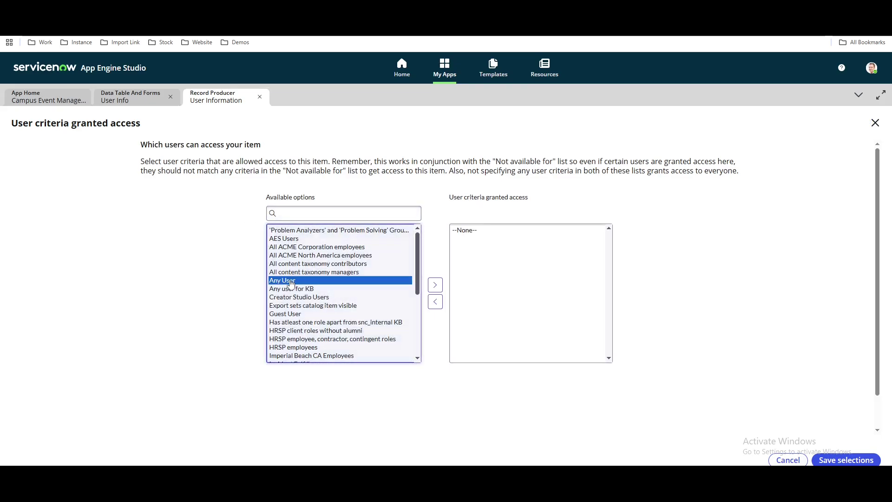
{"action": "left_click", "coordinate": [865, 461]}
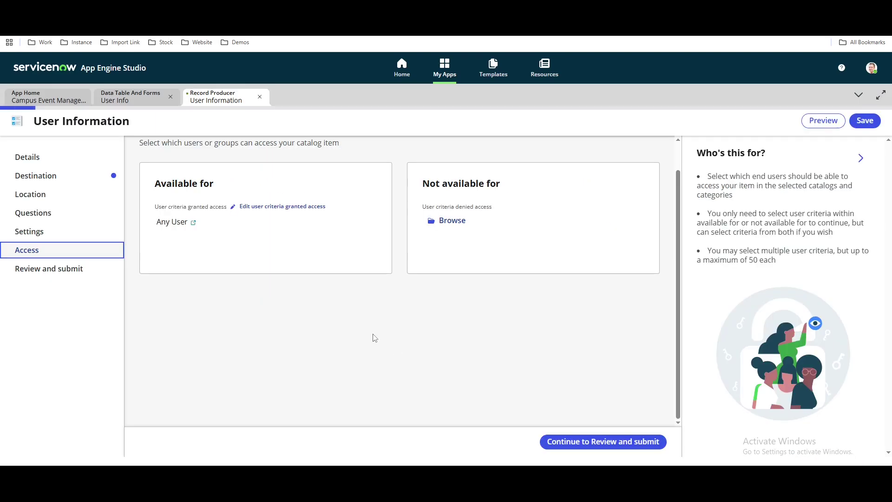
Review and submit the User Information record producer, and return to the Campus Event Management app home with its security tip dismissed.
{"action": "left_click", "coordinate": [643, 446]}
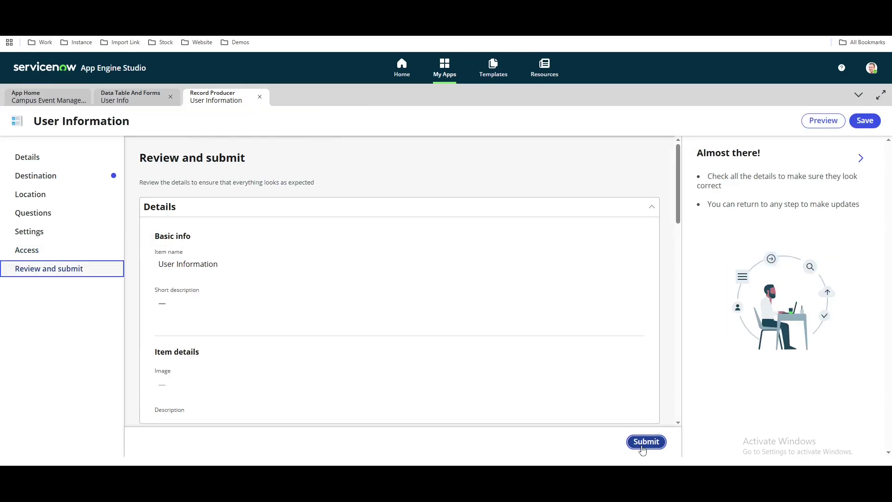
{"action": "scroll", "coordinate": [389, 222], "scroll_direction": "down", "scroll_amount": 8}
{"action": "scroll", "coordinate": [389, 221], "scroll_direction": "down", "scroll_amount": 4}
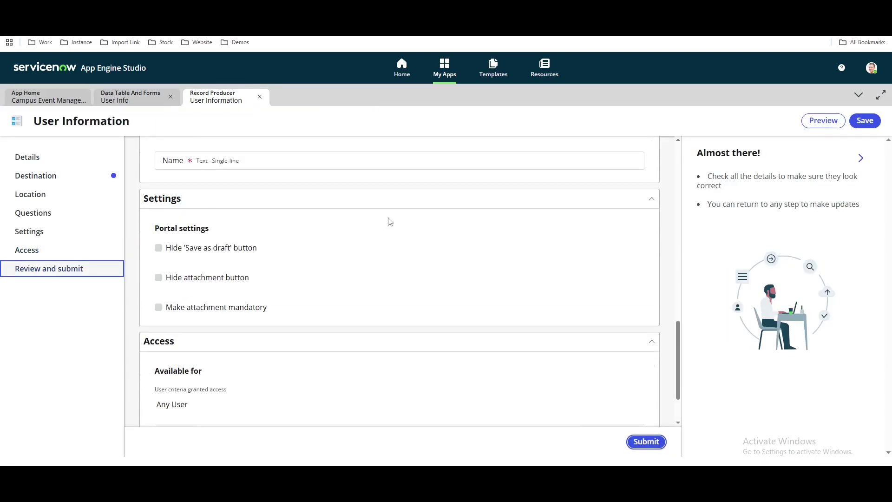
{"action": "scroll", "coordinate": [390, 221], "scroll_direction": "down", "scroll_amount": 2}
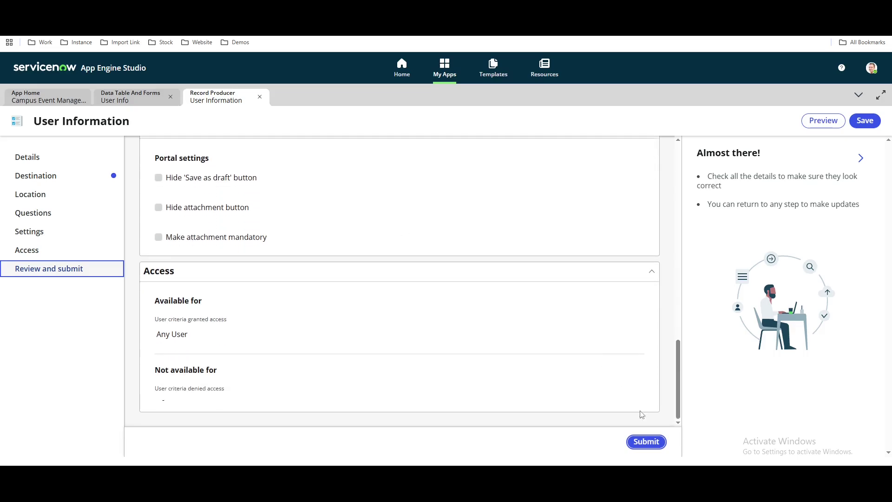
{"action": "left_click", "coordinate": [647, 441]}
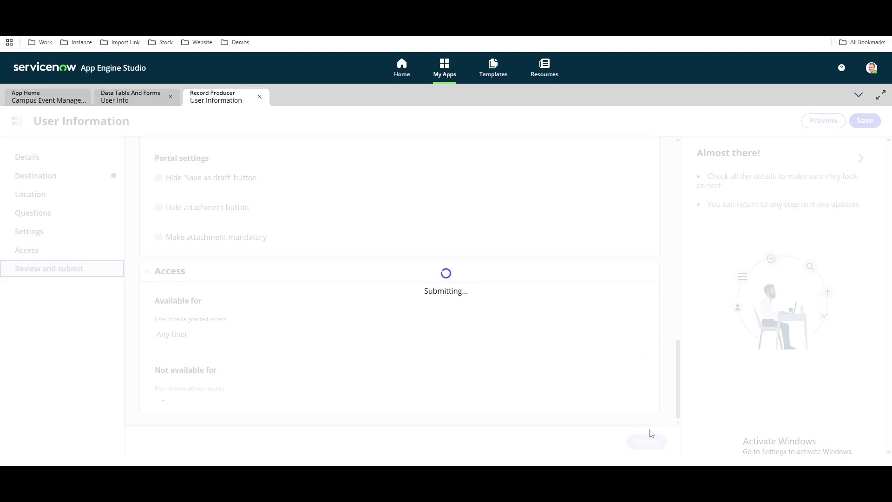
{"action": "left_click", "coordinate": [446, 403]}
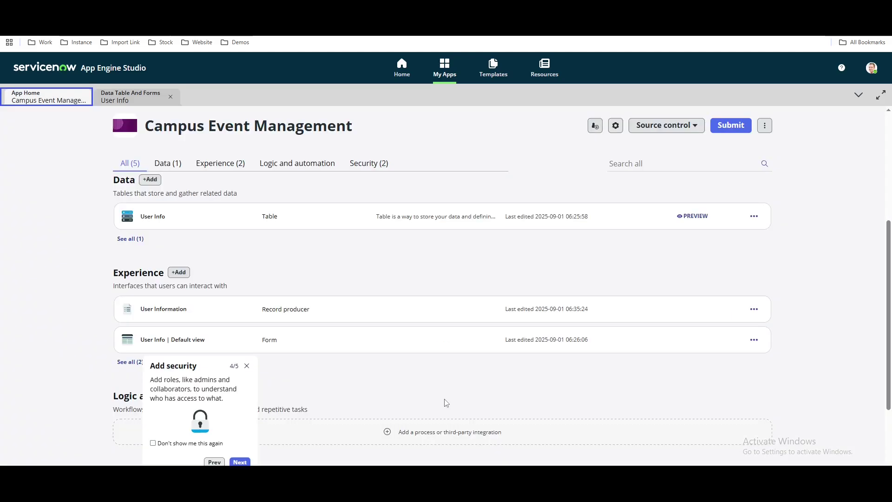
{"action": "left_click", "coordinate": [247, 366]}
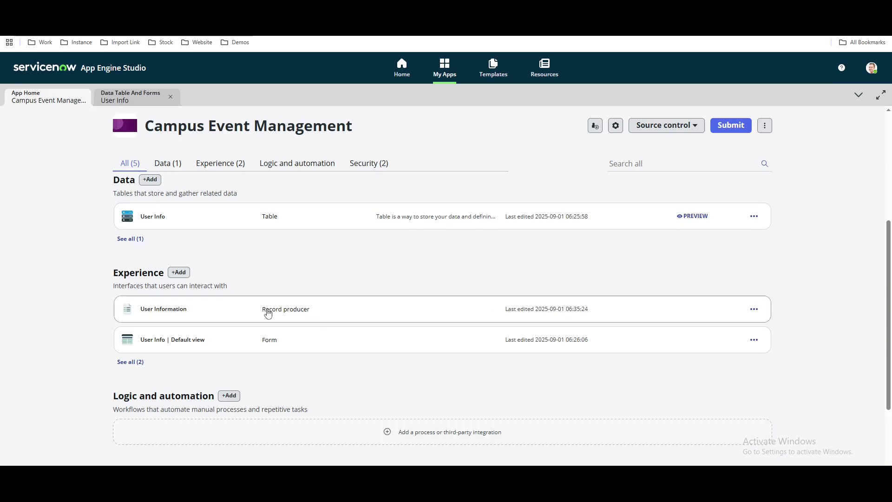
Examine the app's components, the descriptors available for inviting collaborators, and the source control options.
{"action": "scroll", "coordinate": [523, 346], "scroll_direction": "down", "scroll_amount": 3}
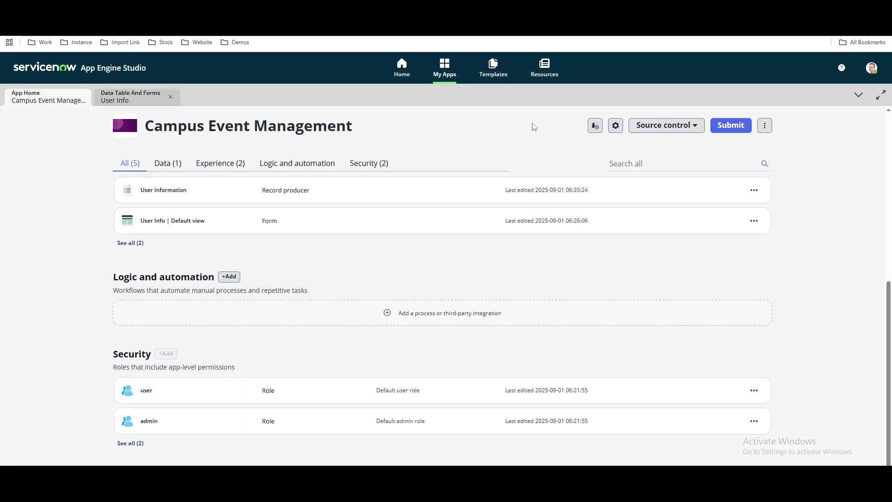
{"action": "left_click", "coordinate": [594, 125]}
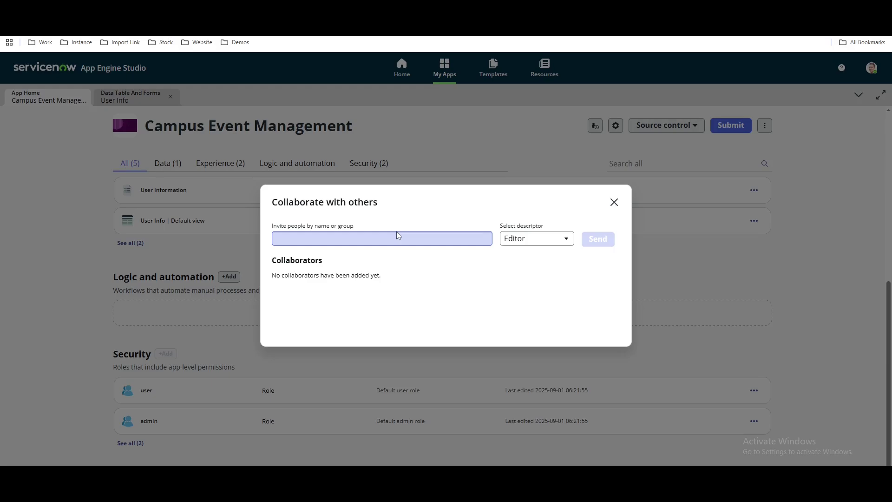
{"action": "left_click", "coordinate": [559, 239]}
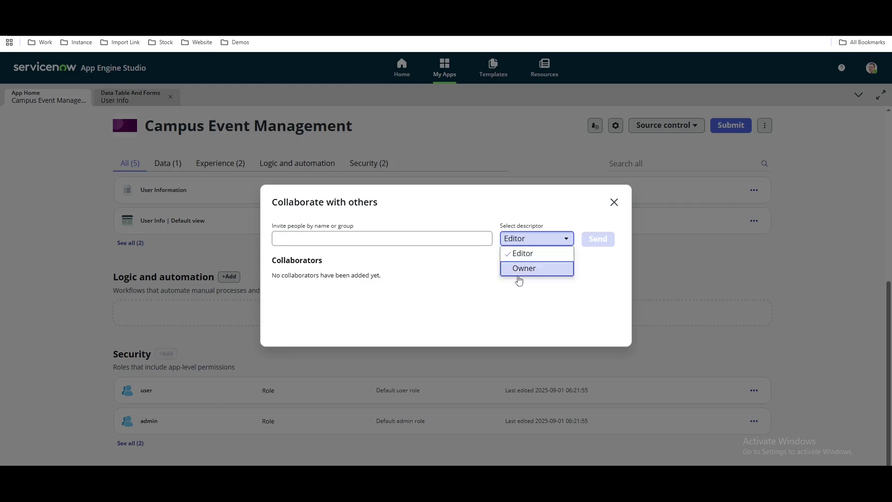
{"action": "left_click", "coordinate": [476, 270]}
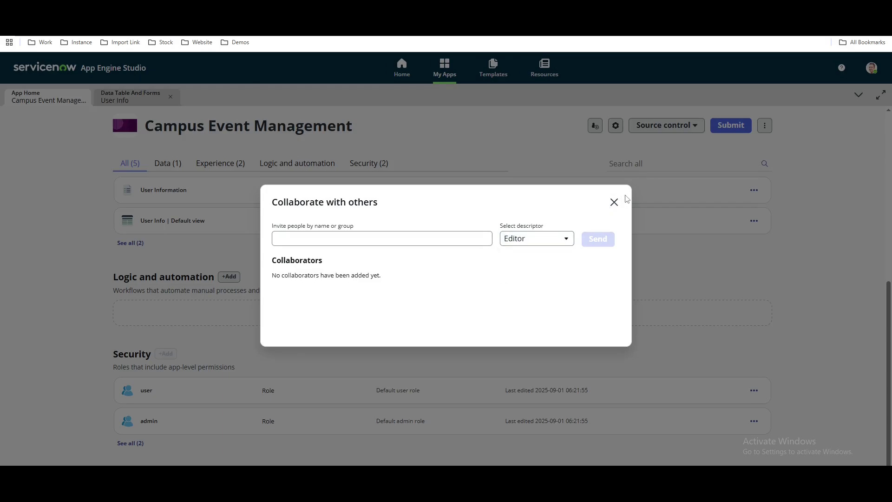
{"action": "left_click", "coordinate": [615, 203]}
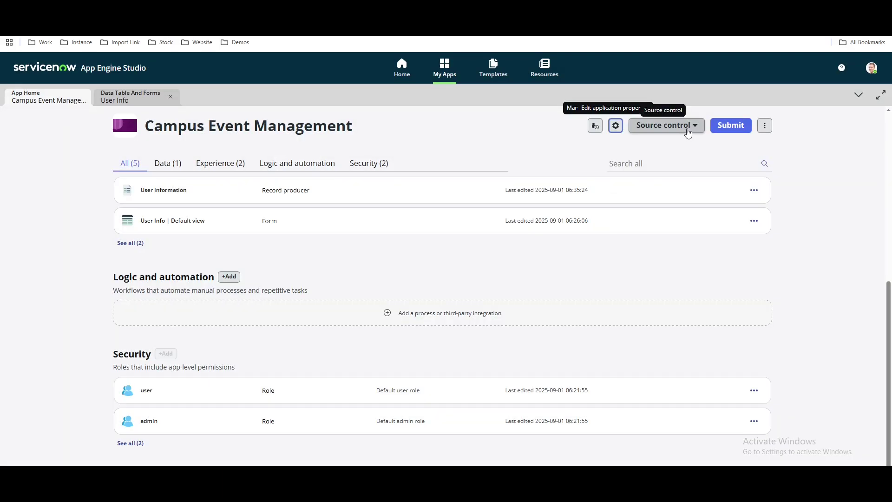
{"action": "left_click", "coordinate": [688, 132]}
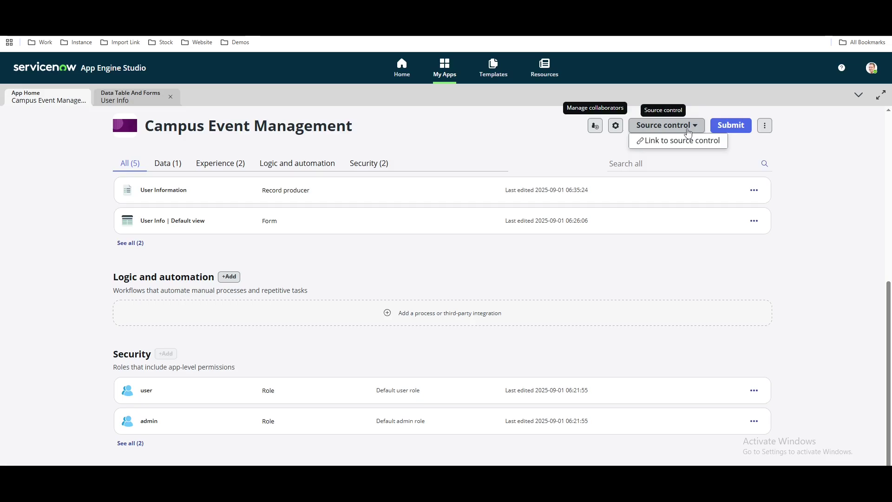
{"action": "left_click", "coordinate": [762, 153]}
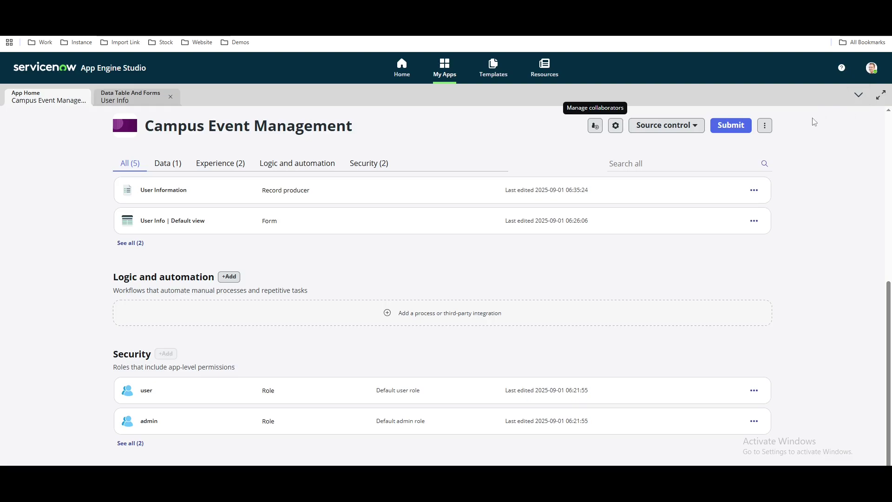
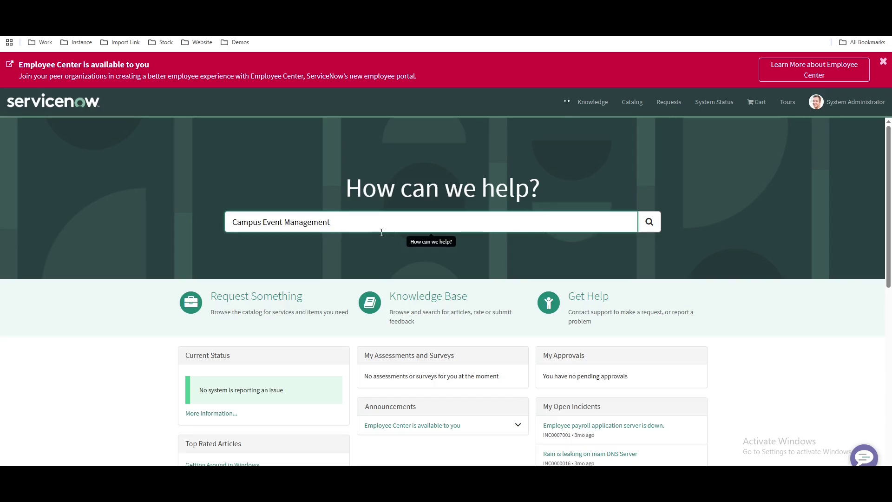
Search the service portal for "user information", limit the results to Catalogs, and open the User Information item.
{"action": "key", "text": "ctrl+a"}
{"action": "type", "text": "user information"}
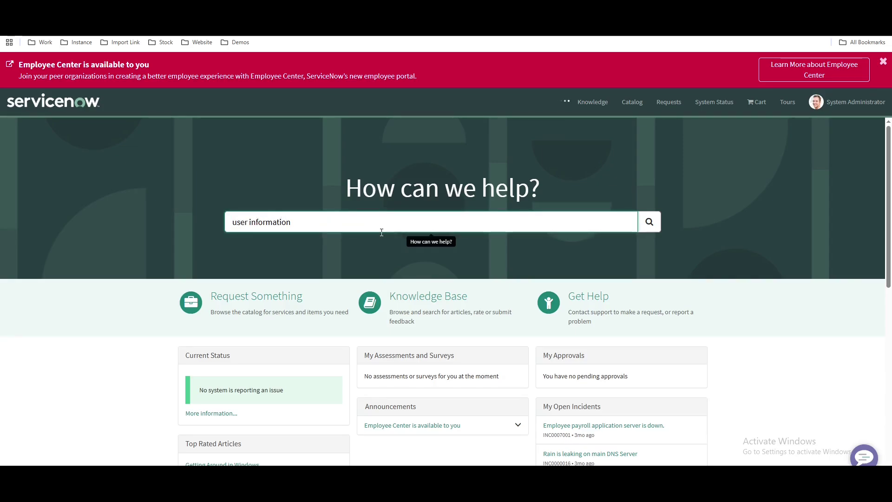
{"action": "key", "text": "Return"}
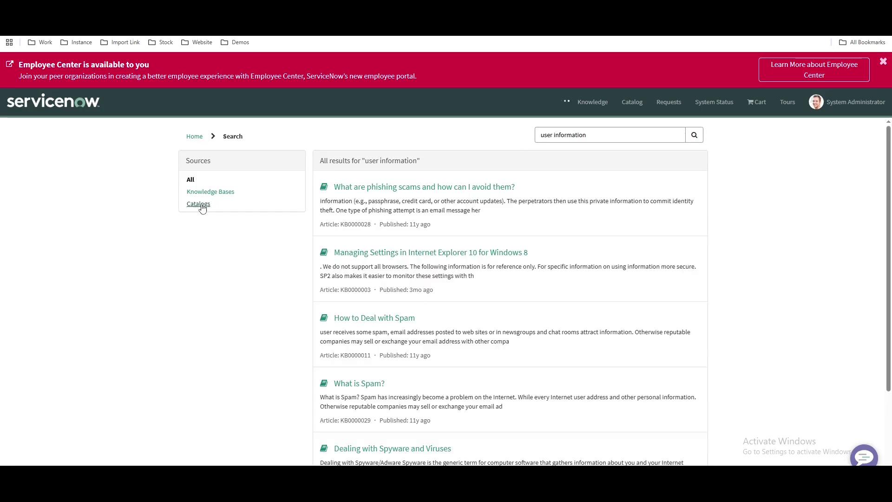
{"action": "left_click", "coordinate": [202, 204]}
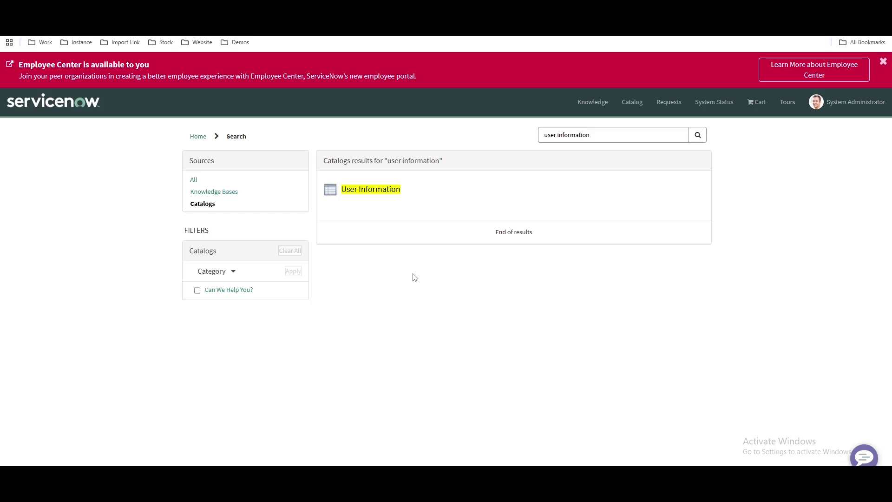
{"action": "left_click", "coordinate": [375, 194]}
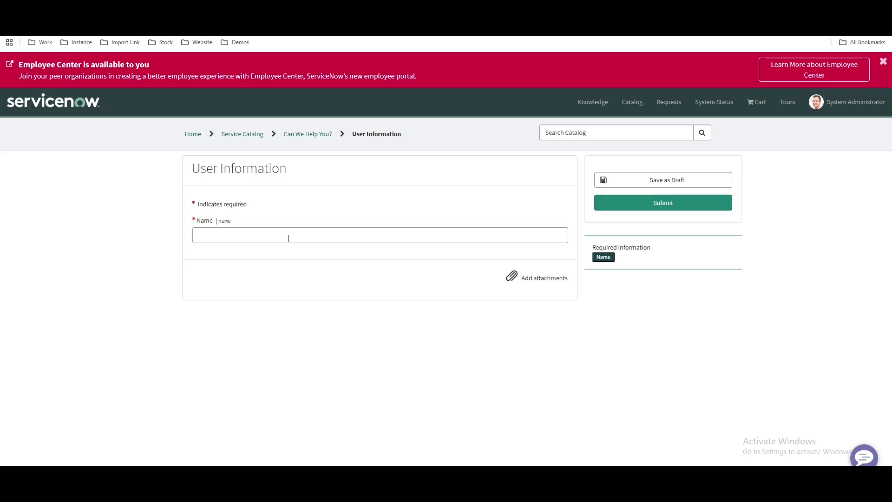
Submit the User Information form with the Name "Demo User" and select the created ticket's number.
{"action": "left_click", "coordinate": [288, 238]}
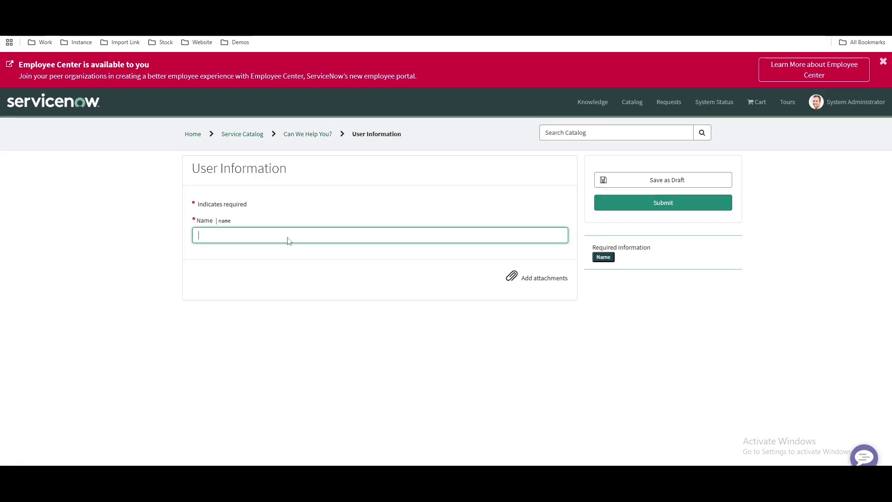
{"action": "type", "text": "Demo User"}
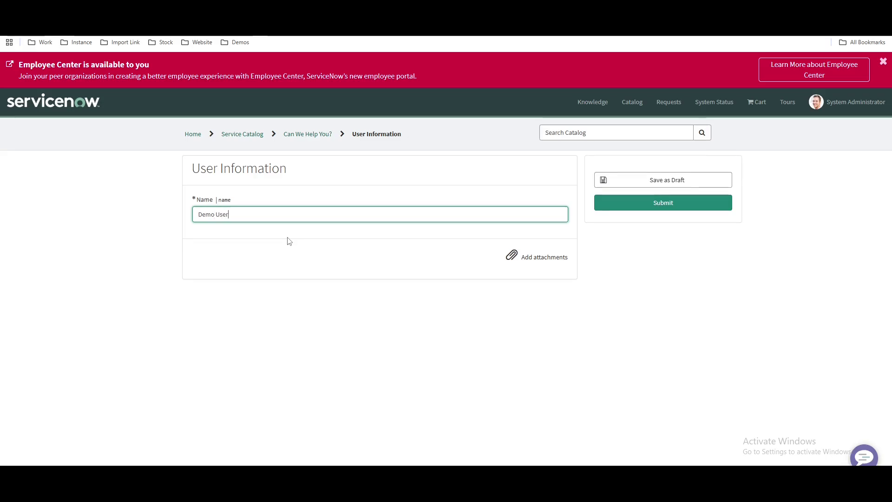
{"action": "left_click", "coordinate": [661, 203]}
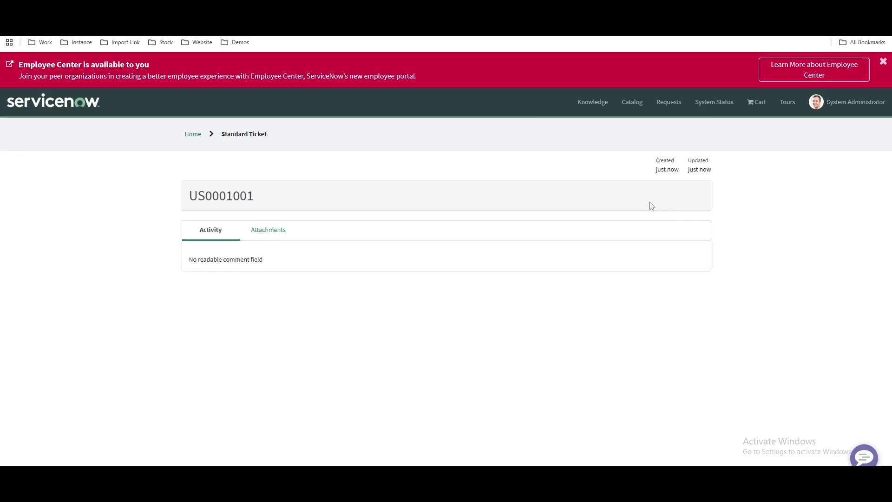
{"action": "double_click", "coordinate": [231, 197]}
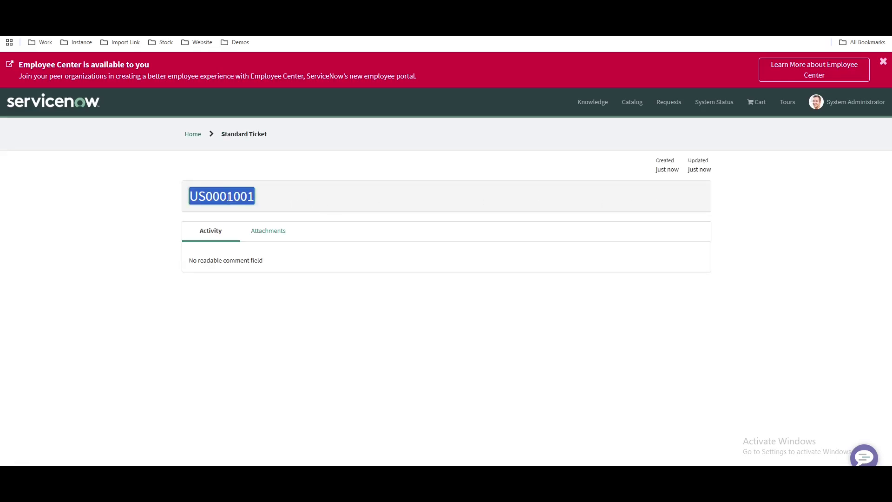
Look up the submitted entry in the User Info table's record list, and return to the Campus Event Management app home in App Engine Studio.
{"action": "left_click", "coordinate": [305, 34]}
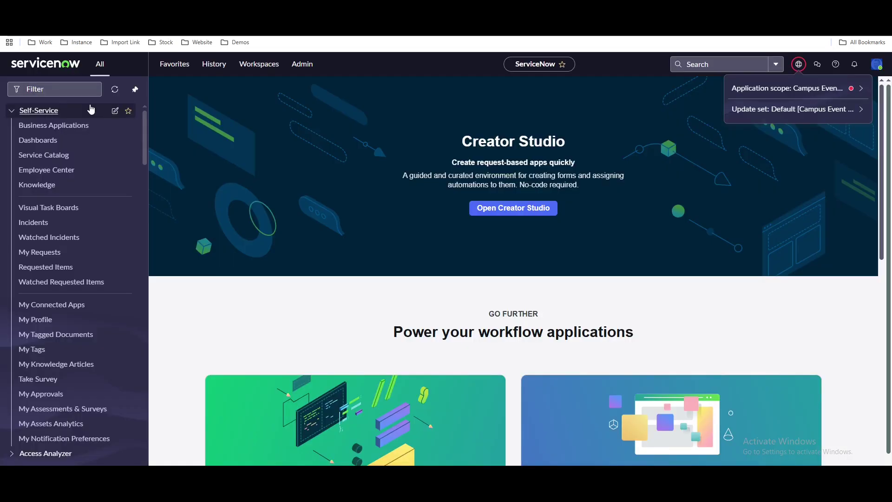
{"action": "left_click", "coordinate": [76, 88]}
{"action": "key", "text": "ctrl+v"}
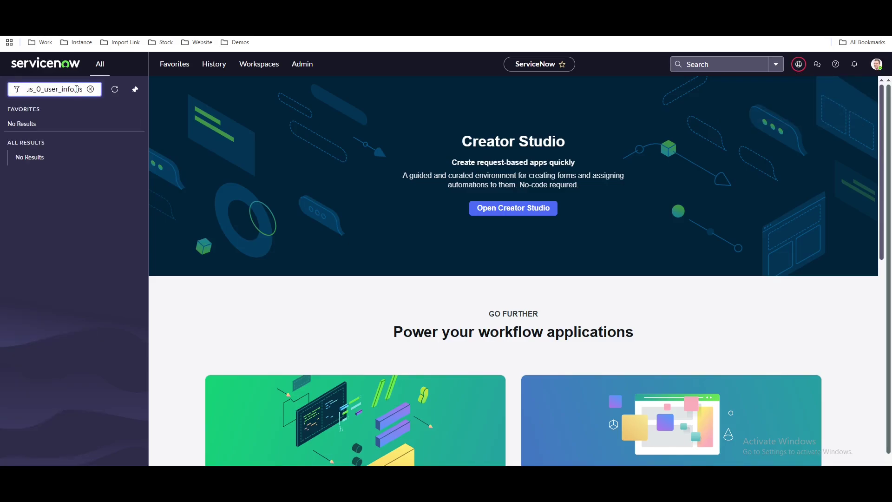
{"action": "key", "text": "ctrl+a"}
{"action": "key", "text": "BackSpace"}
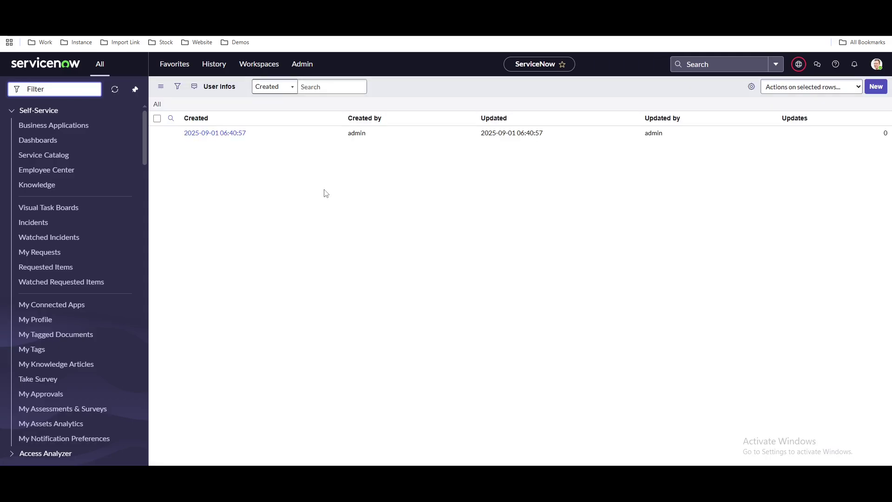
{"action": "key", "text": "ctrl+shift+l"}
{"action": "left_click", "coordinate": [227, 140]}
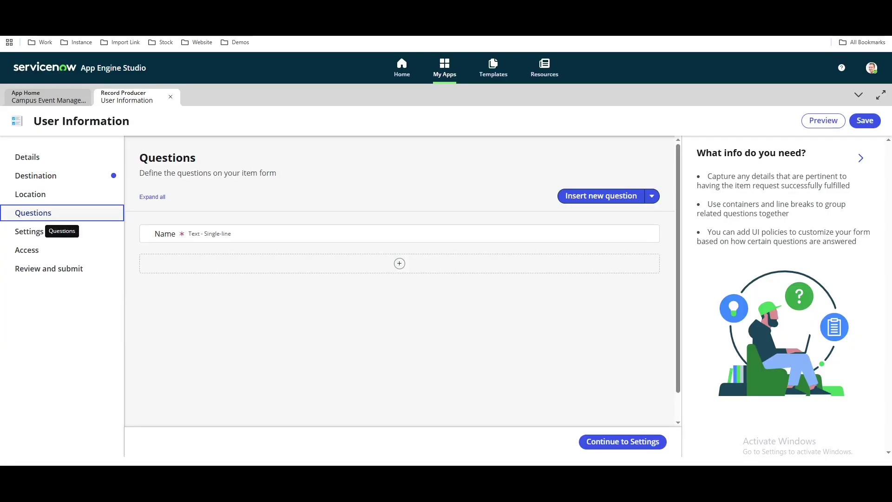
{"action": "left_click", "coordinate": [60, 99]}
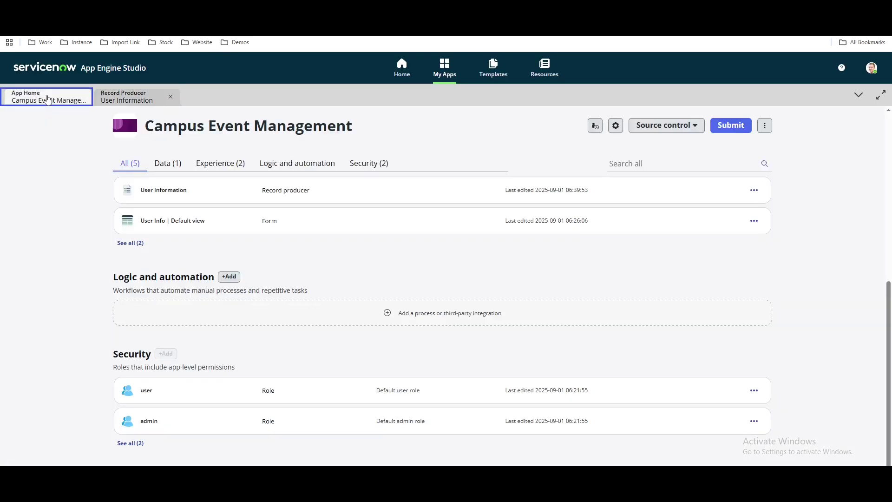